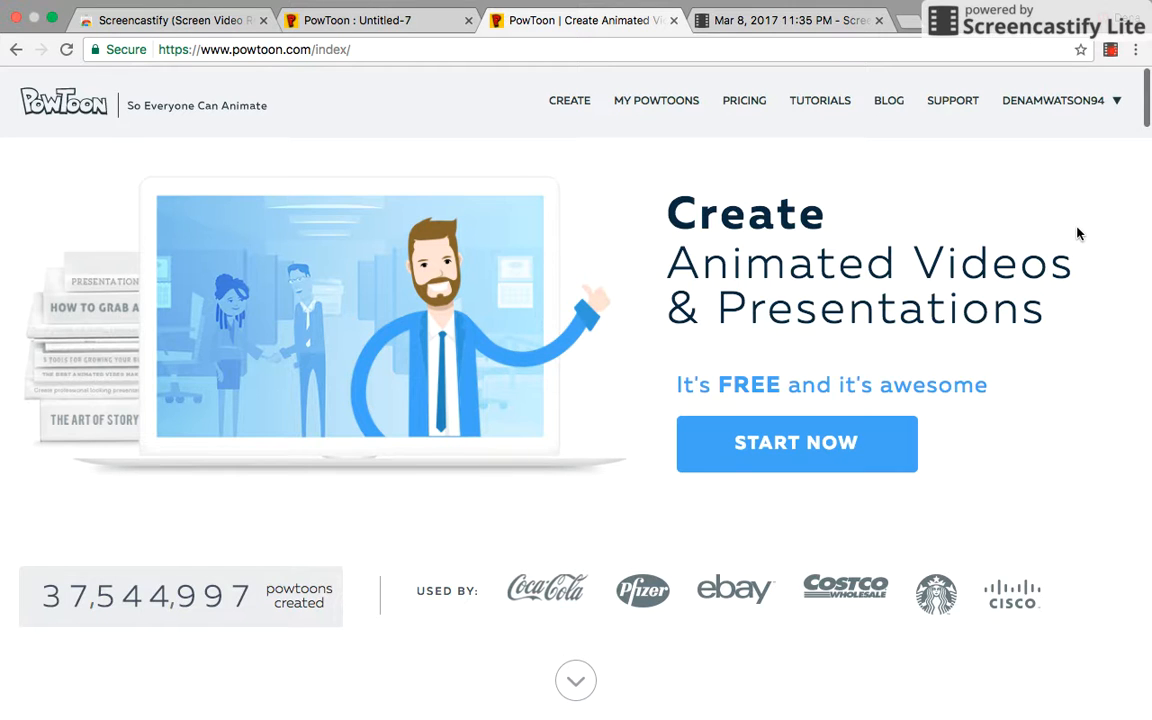
Start a new Powtoon by customizing a popular template, browse the templates and choose Start From Scratch.
{"action": "left_click", "coordinate": [570, 106]}
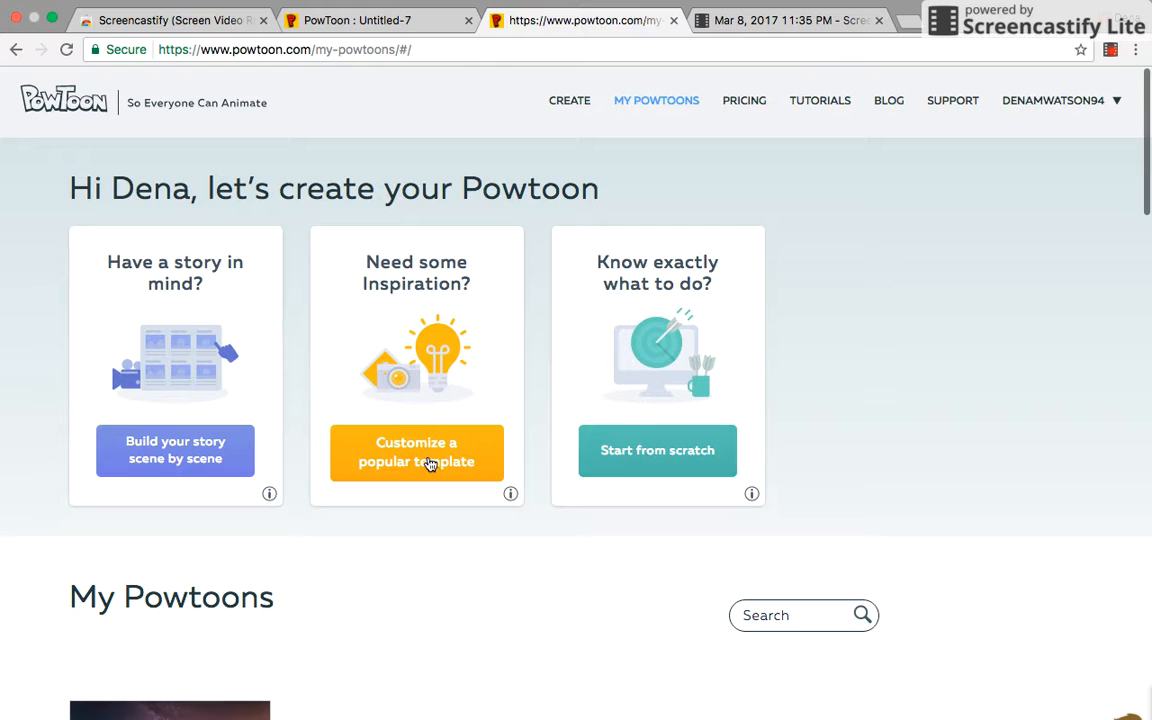
{"action": "left_click", "coordinate": [430, 464]}
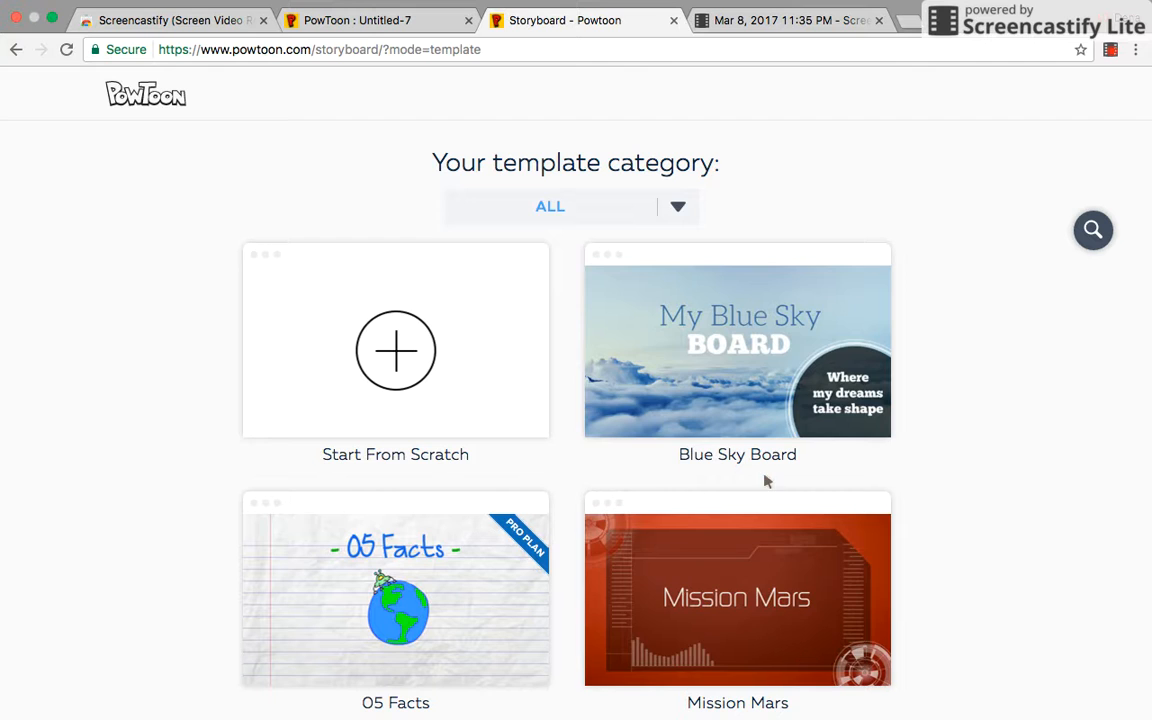
{"action": "scroll", "coordinate": [765, 470], "scroll_direction": "down", "scroll_amount": 5}
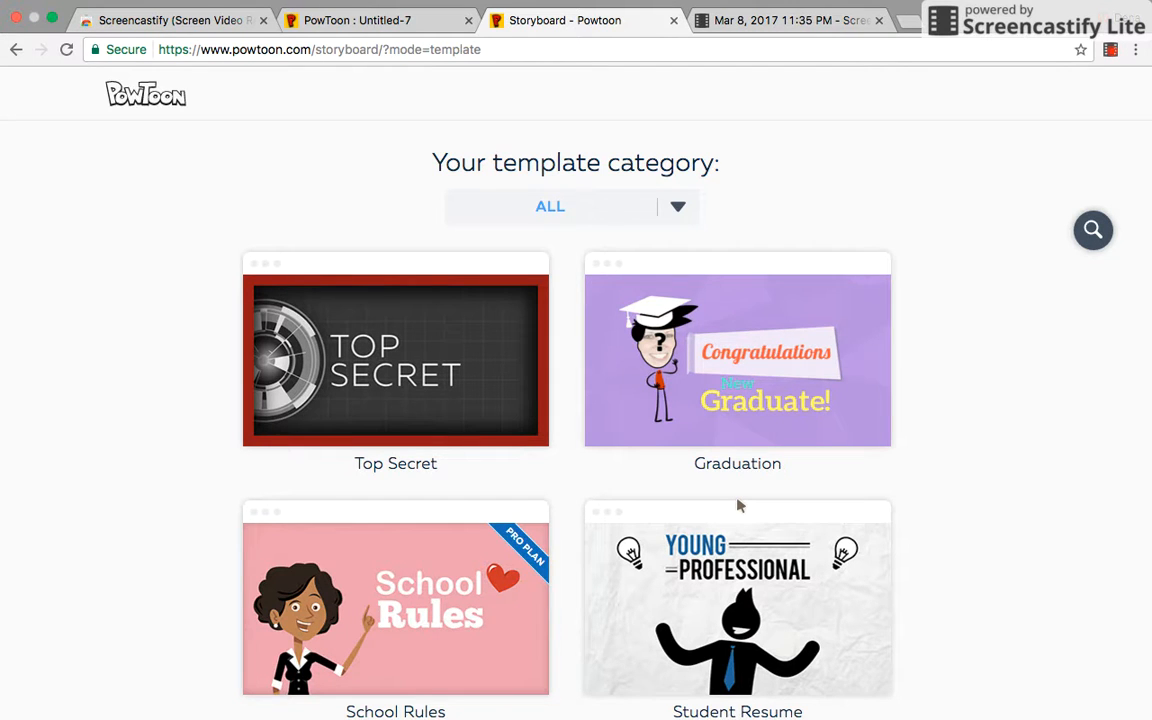
{"action": "scroll", "coordinate": [740, 507], "scroll_direction": "up", "scroll_amount": 2}
{"action": "scroll", "coordinate": [737, 508], "scroll_direction": "up", "scroll_amount": 4}
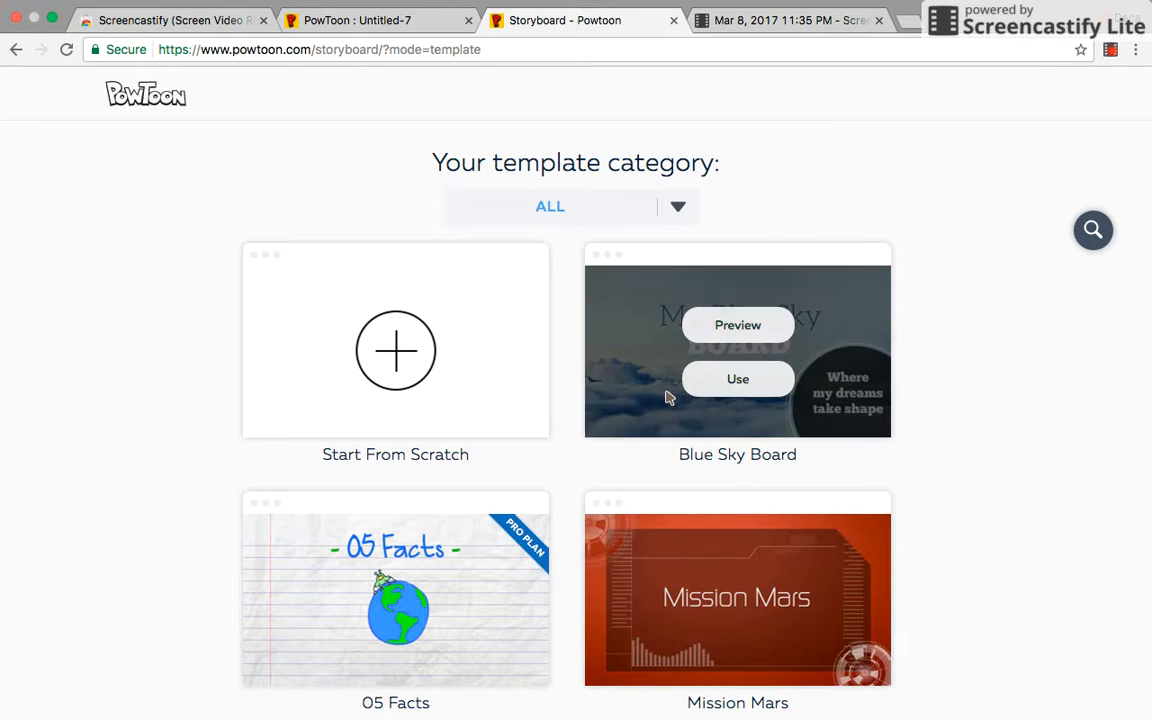
{"action": "left_click", "coordinate": [396, 381]}
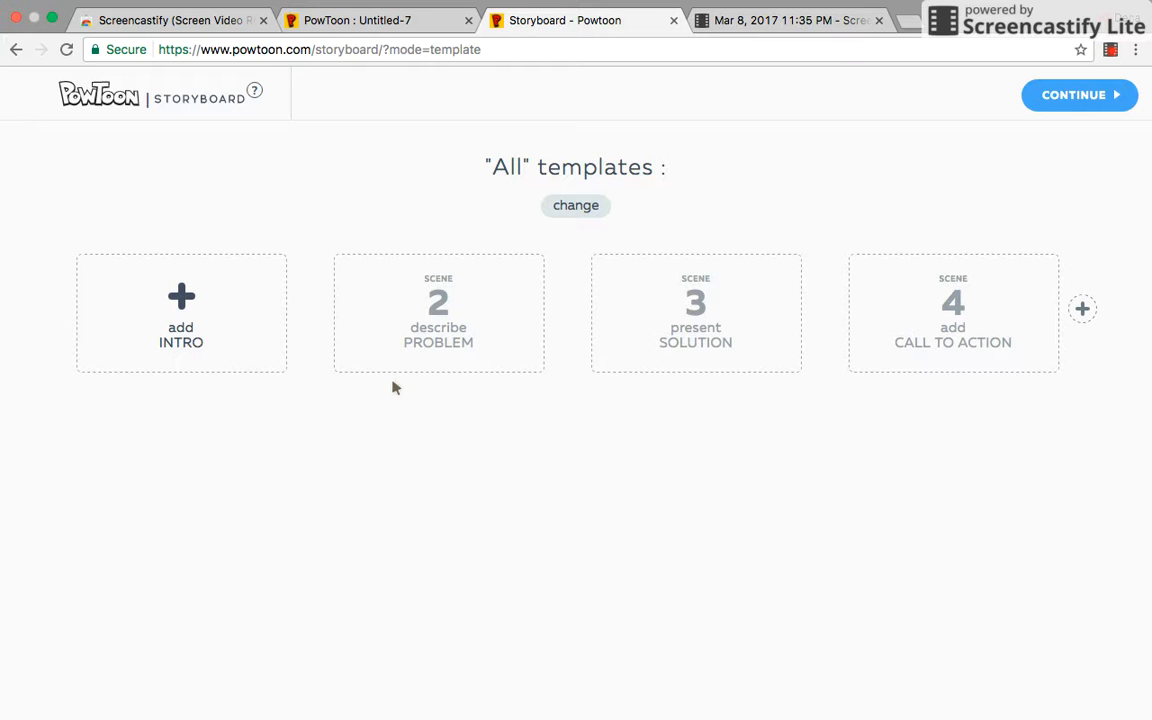
Fill the intro scene with the starry night-sky title template from the Intros category.
{"action": "left_click", "coordinate": [186, 297]}
{"action": "scroll", "coordinate": [466, 520], "scroll_direction": "down", "scroll_amount": 10}
{"action": "scroll", "coordinate": [465, 520], "scroll_direction": "up", "scroll_amount": 3}
{"action": "mouse_move", "coordinate": [135, 543]}
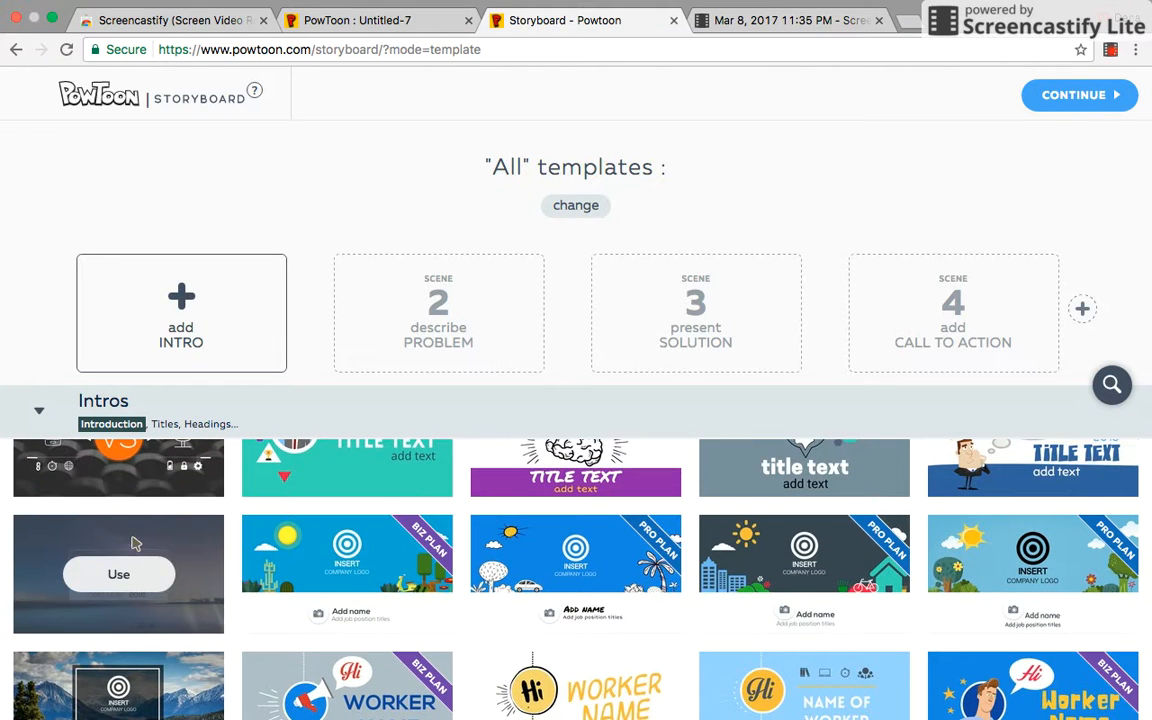
{"action": "left_click", "coordinate": [117, 576]}
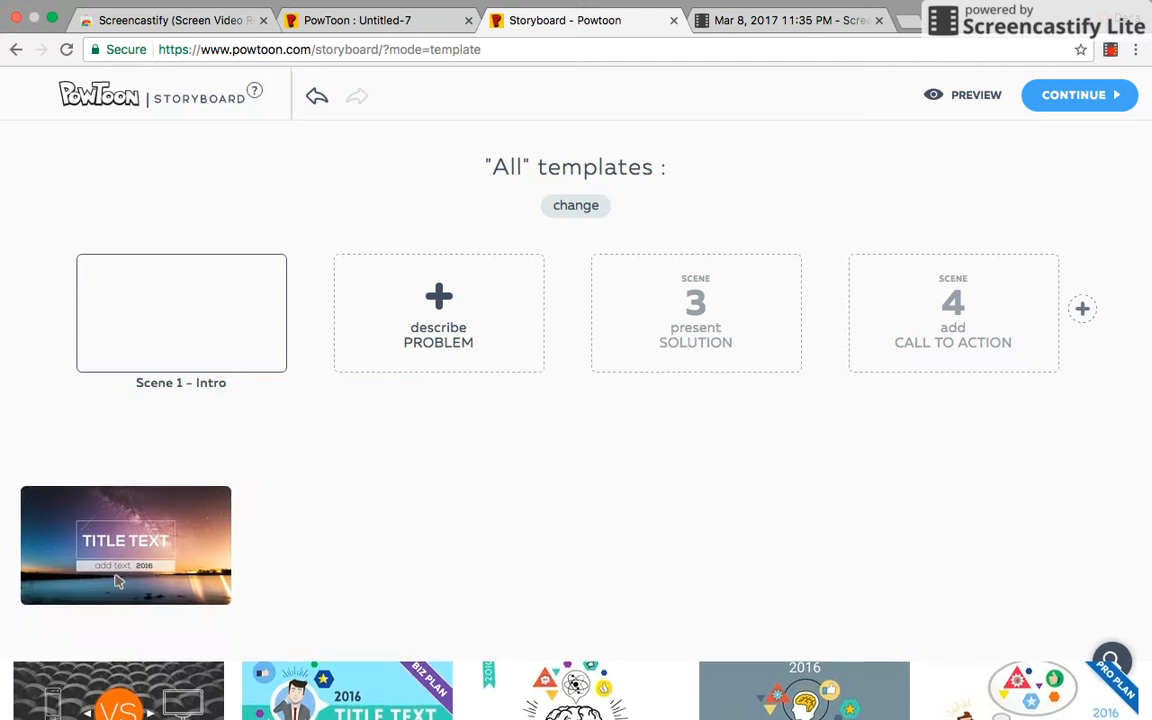
View the template categories for the problem scene, leave it empty and continue to the slide editor.
{"action": "left_click", "coordinate": [438, 293]}
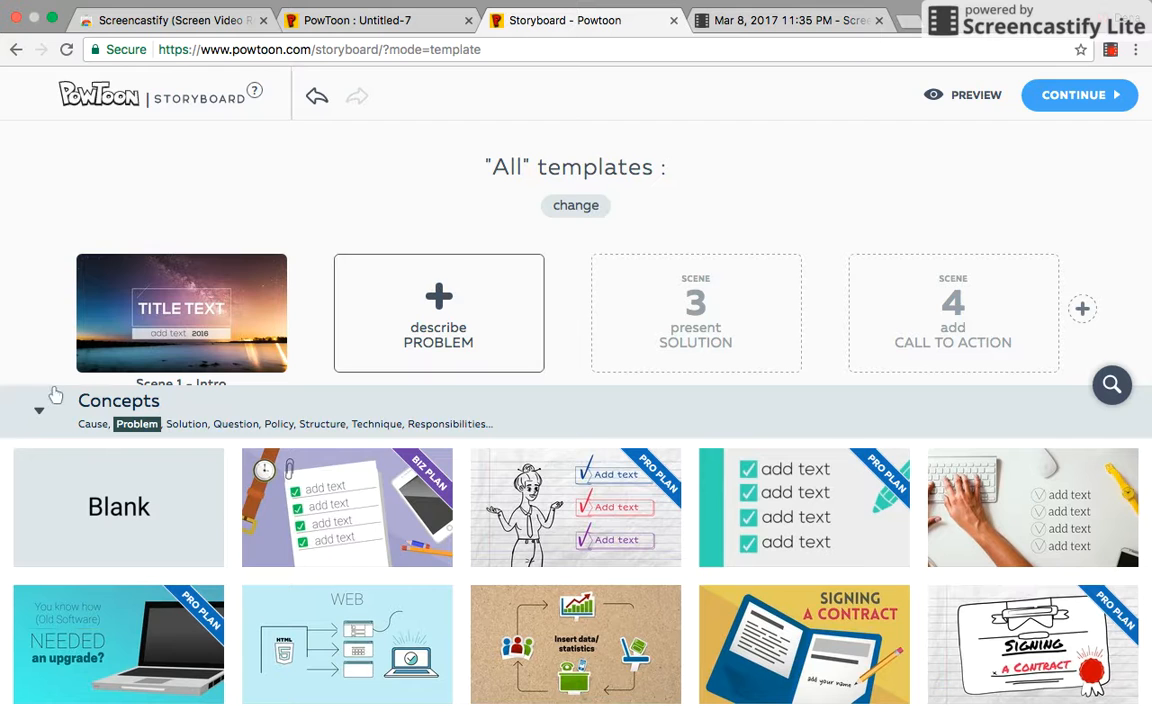
{"action": "left_click", "coordinate": [40, 415]}
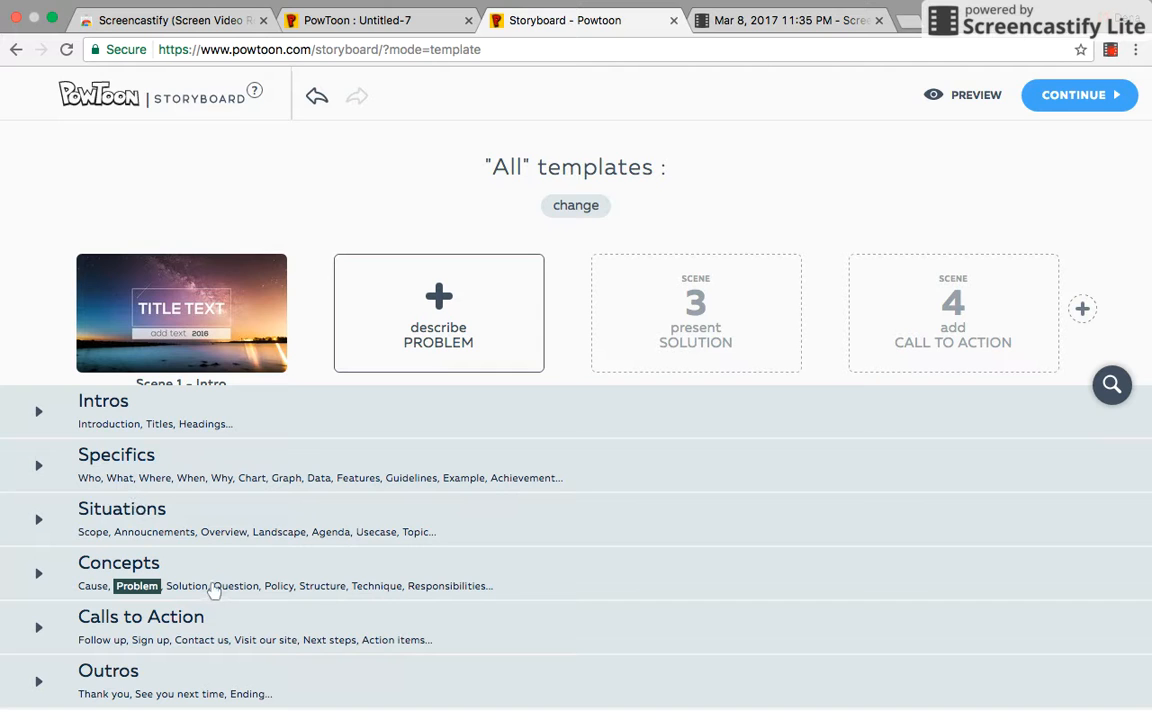
{"action": "left_click", "coordinate": [1078, 96]}
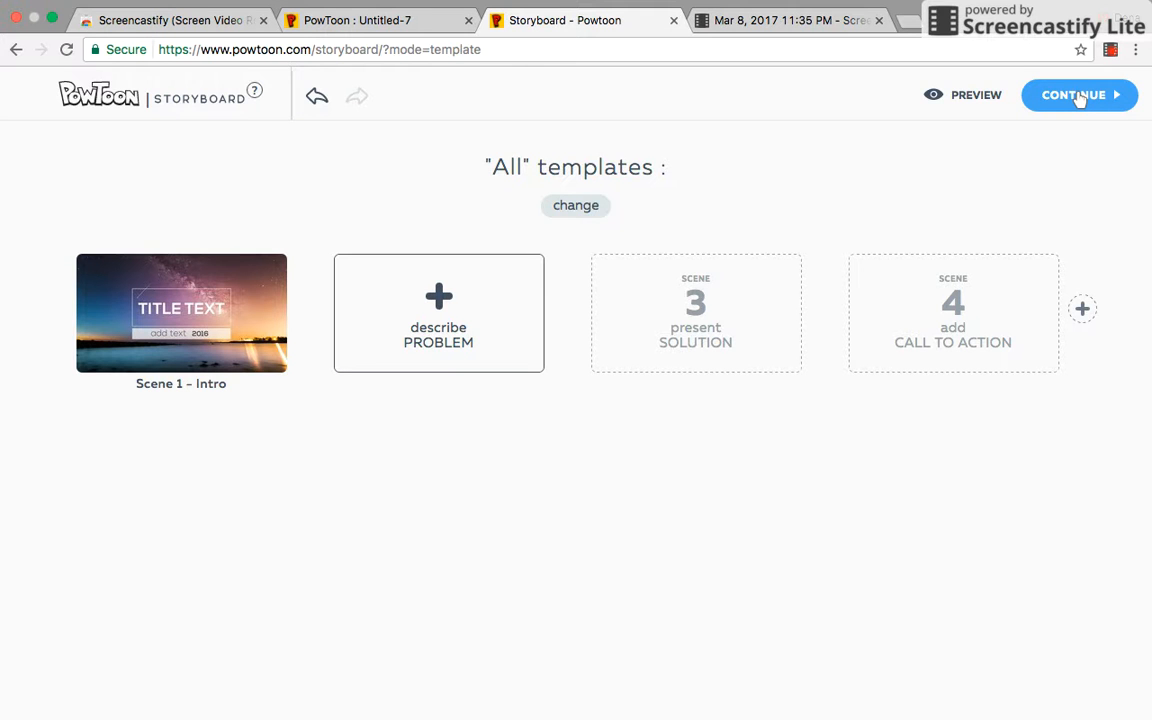
{"action": "left_click", "coordinate": [1078, 96]}
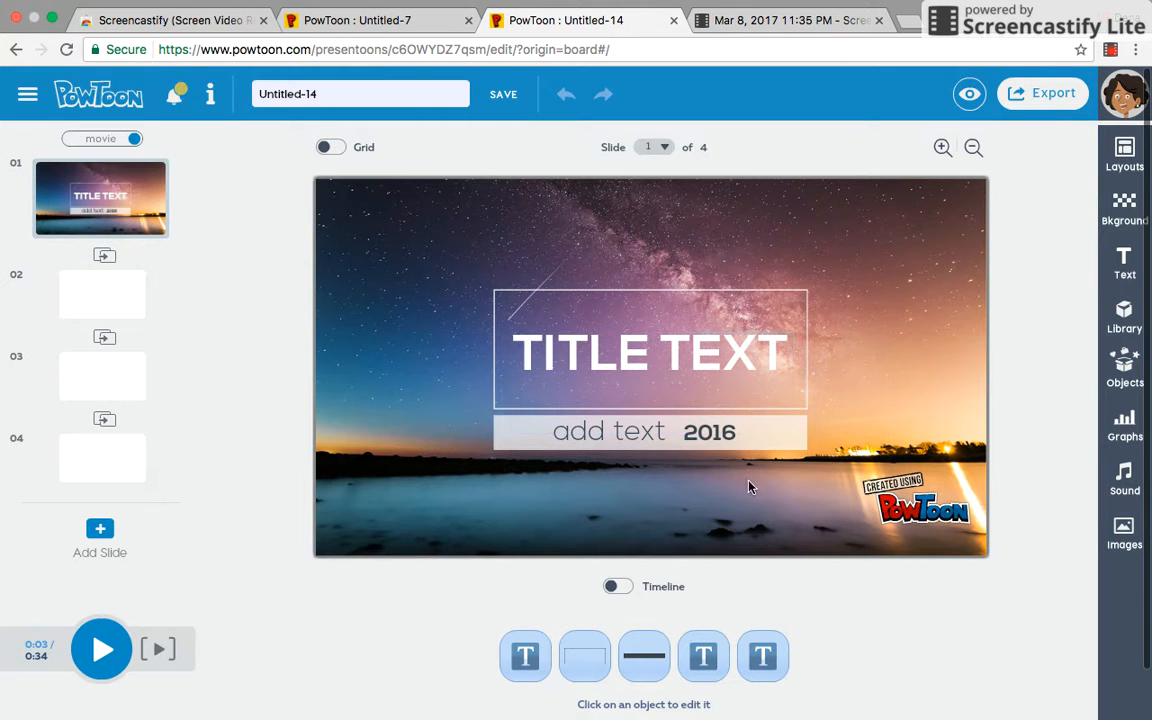
Replace the first slide's title text with "Introduction" and widen its text box so the word fits on one line.
{"action": "double_click", "coordinate": [714, 345]}
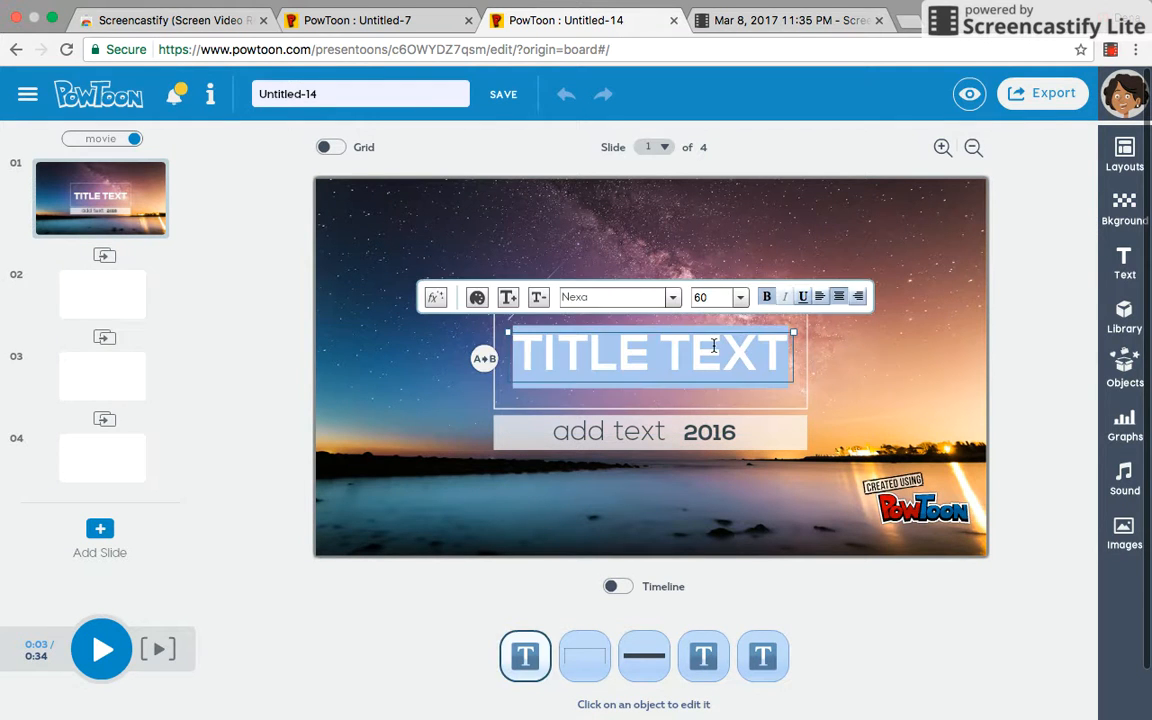
{"action": "type", "text": "I"}
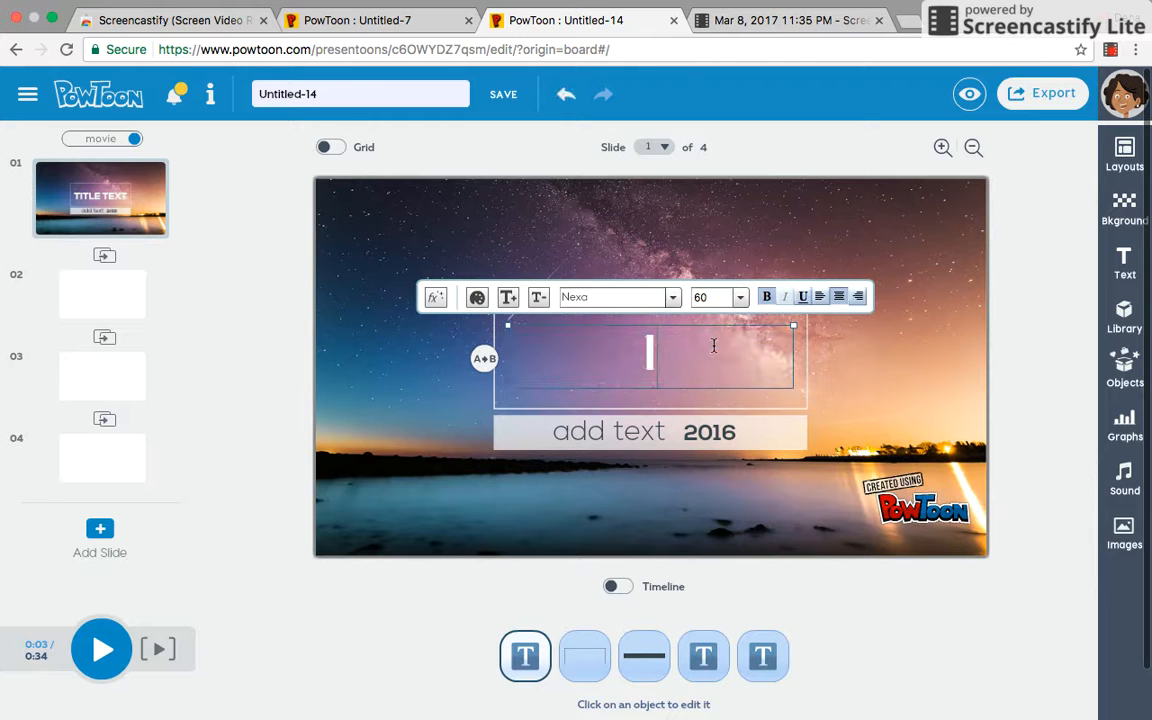
{"action": "type", "text": "ntroduction"}
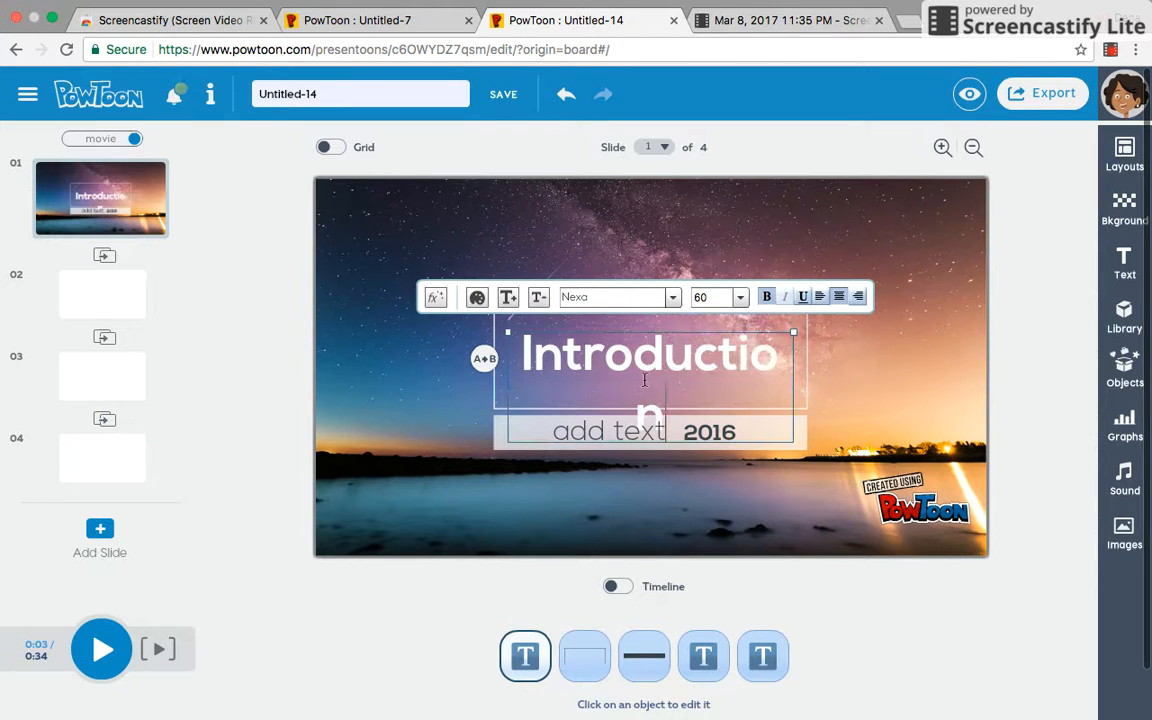
{"action": "mouse_move", "coordinate": [797, 333]}
{"action": "left_mouse_down"}
{"action": "mouse_move", "coordinate": [818, 334]}
{"action": "mouse_move", "coordinate": [784, 326]}
{"action": "left_mouse_up"}
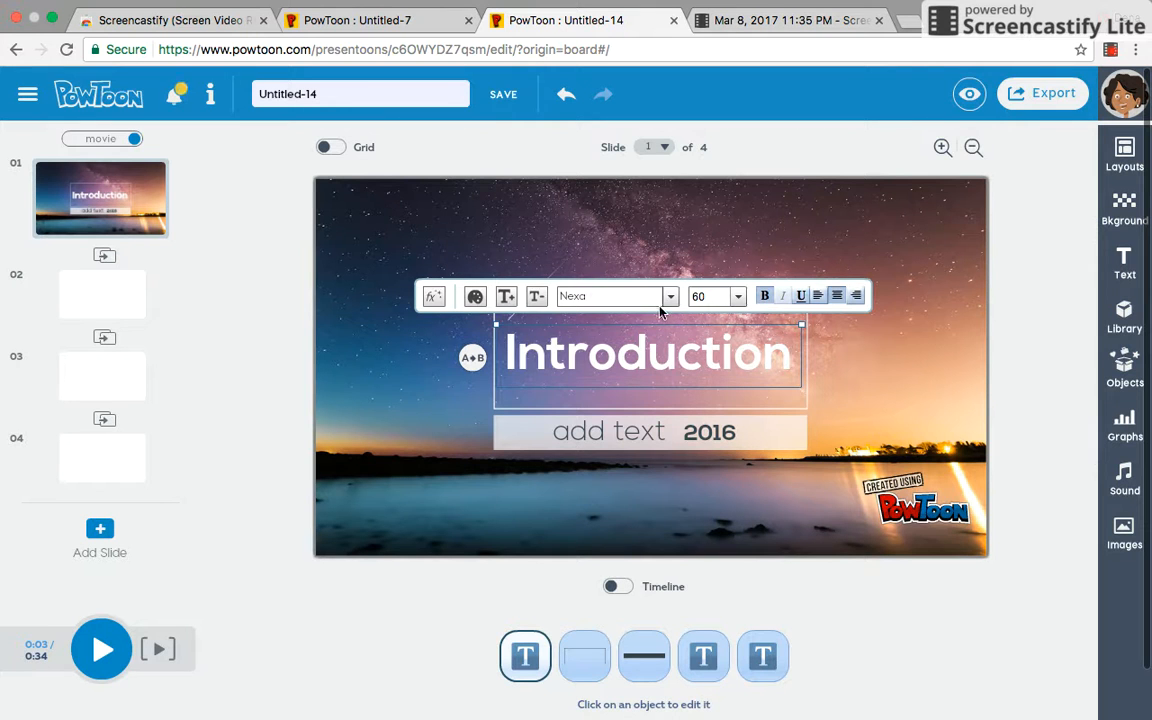
Delete the "add text" placeholder on the first slide and move "2016" to the middle of the white strip.
{"action": "left_click", "coordinate": [625, 435]}
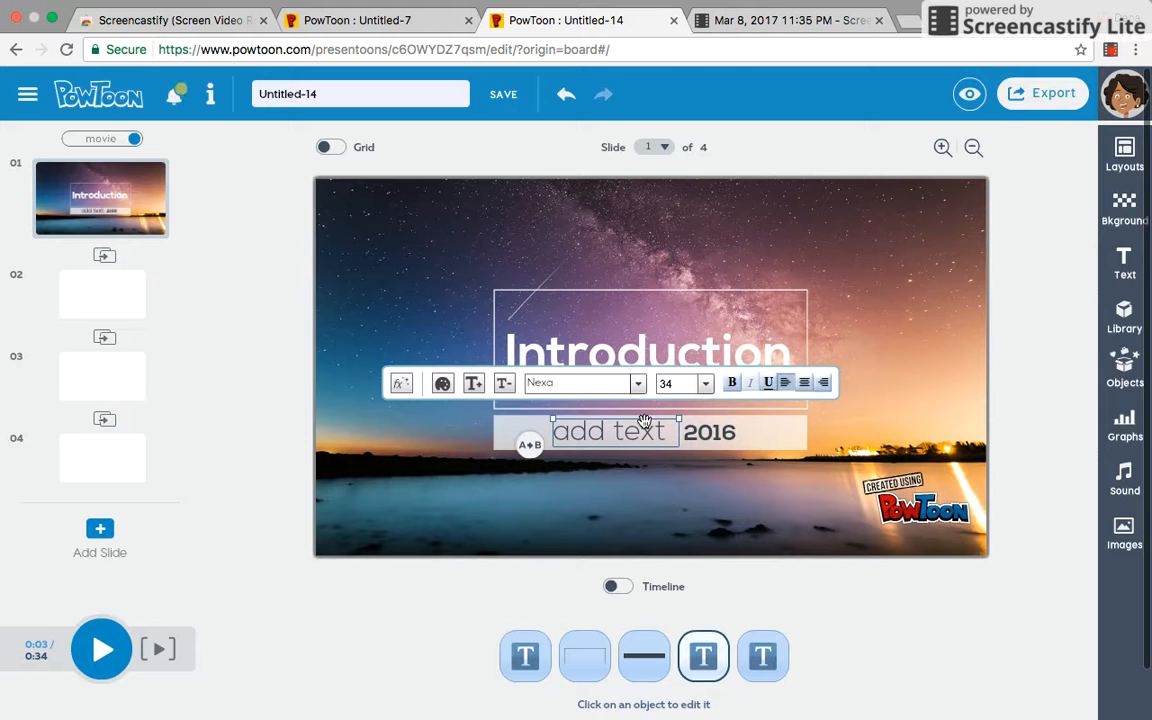
{"action": "key", "text": "Delete"}
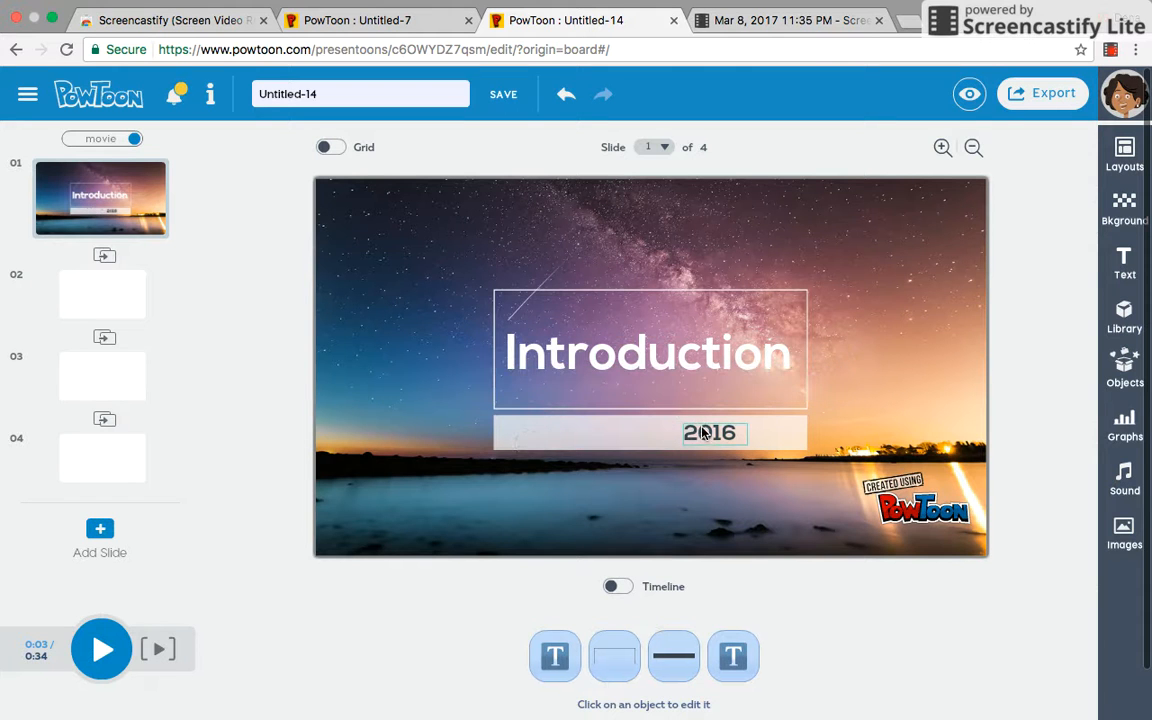
{"action": "left_click", "coordinate": [642, 429]}
{"action": "left_click_drag", "start_coordinate": [636, 429], "coordinate": [640, 434]}
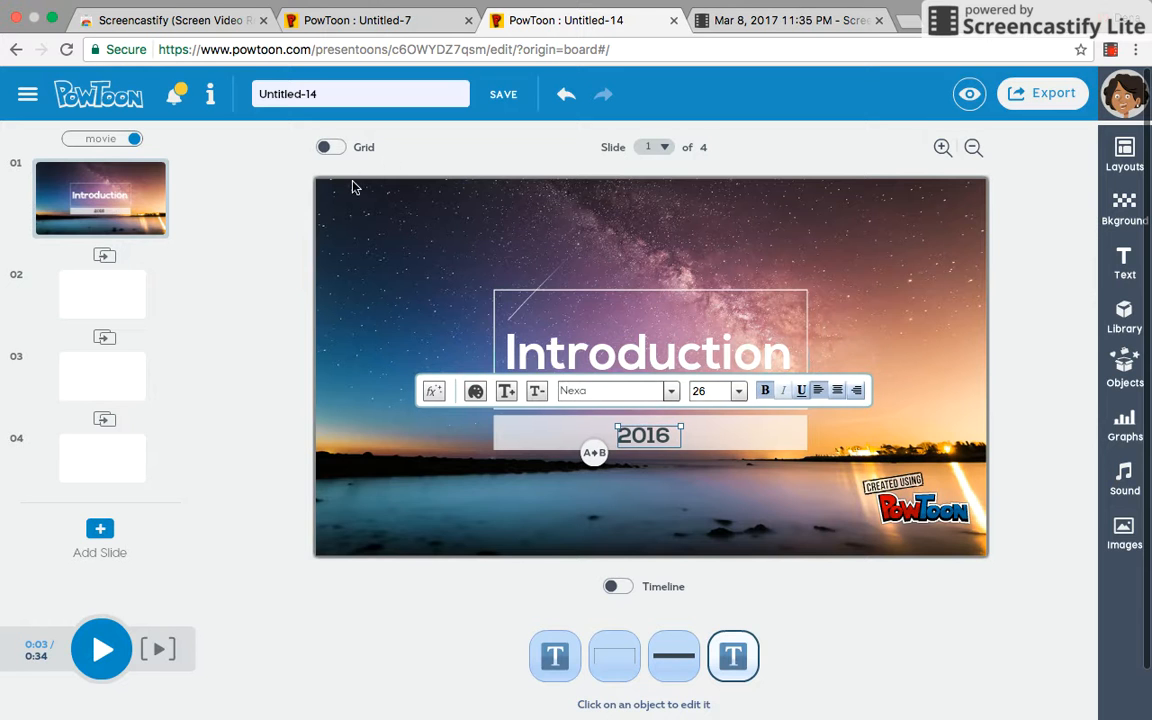
Apply the White smear transition between slides 1 and 2.
{"action": "left_click", "coordinate": [104, 258]}
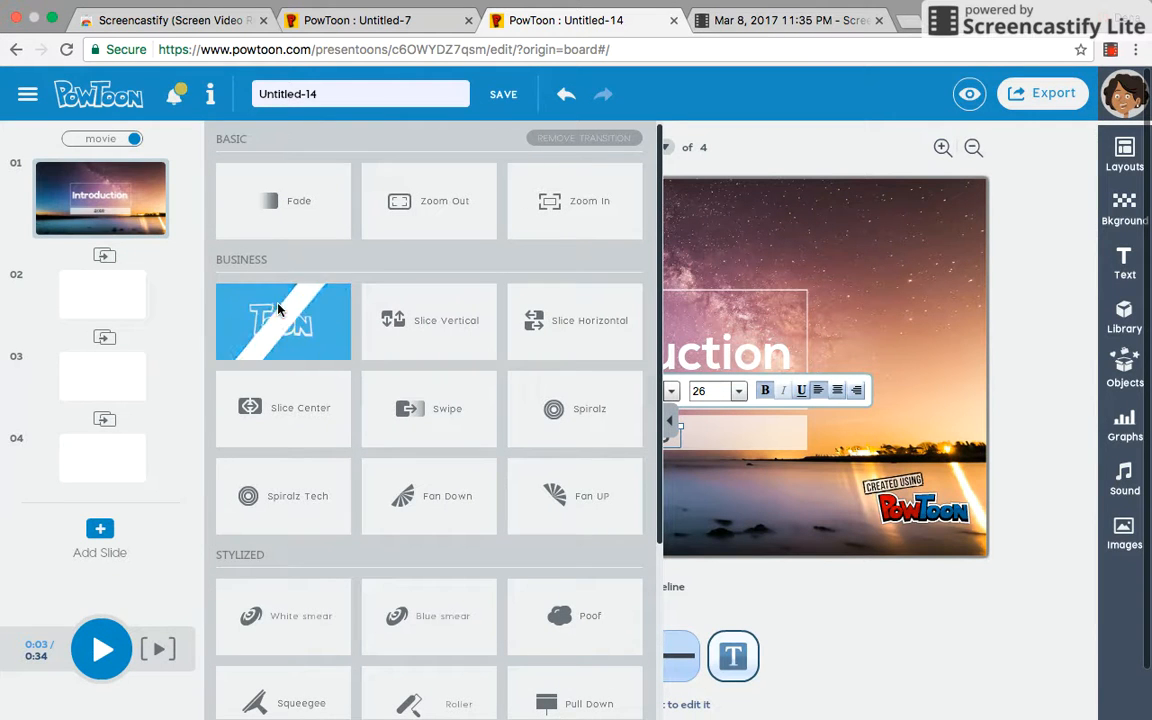
{"action": "scroll", "coordinate": [275, 305], "scroll_direction": "down", "scroll_amount": 5}
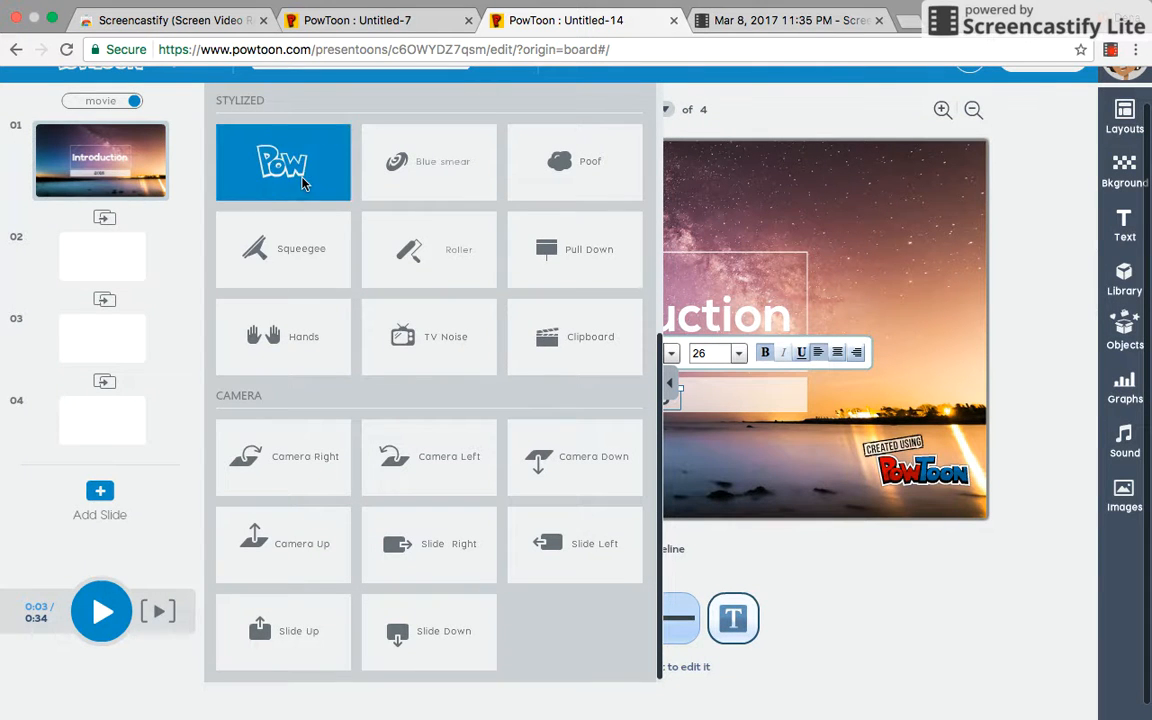
{"action": "left_click", "coordinate": [303, 183]}
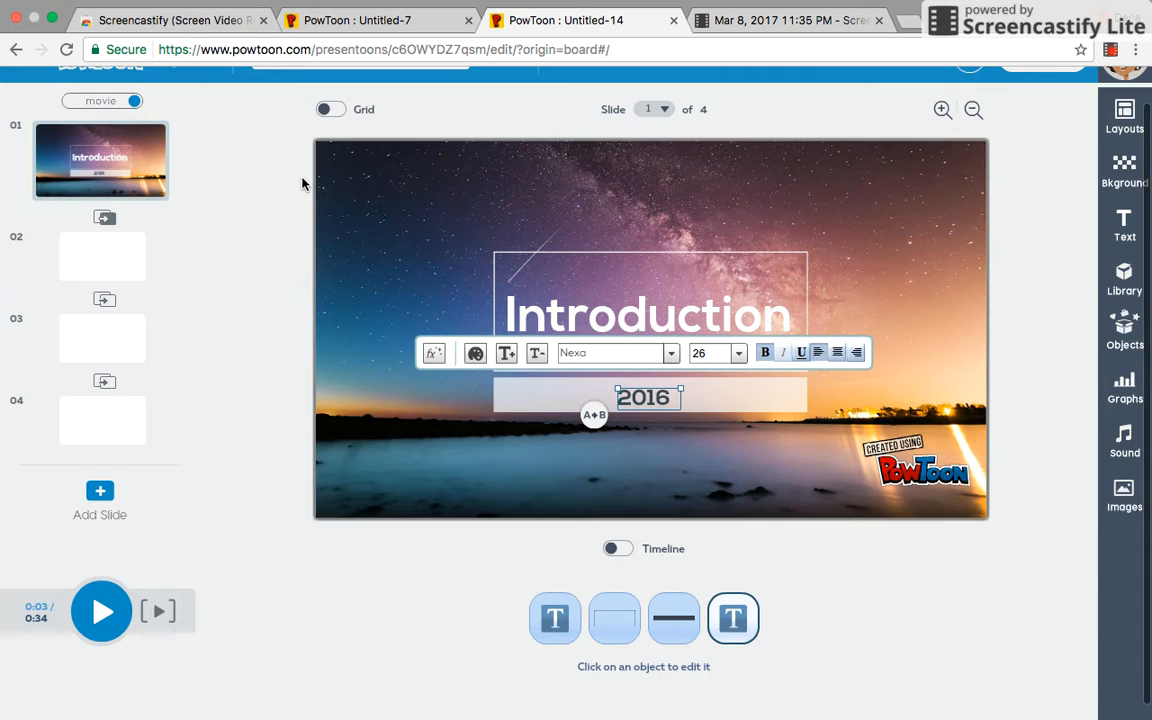
Select the blank slide 2 and set its background color to blue 1389E4.
{"action": "left_click_drag", "start_coordinate": [125, 357], "coordinate": [112, 245]}
{"action": "left_click", "coordinate": [98, 250]}
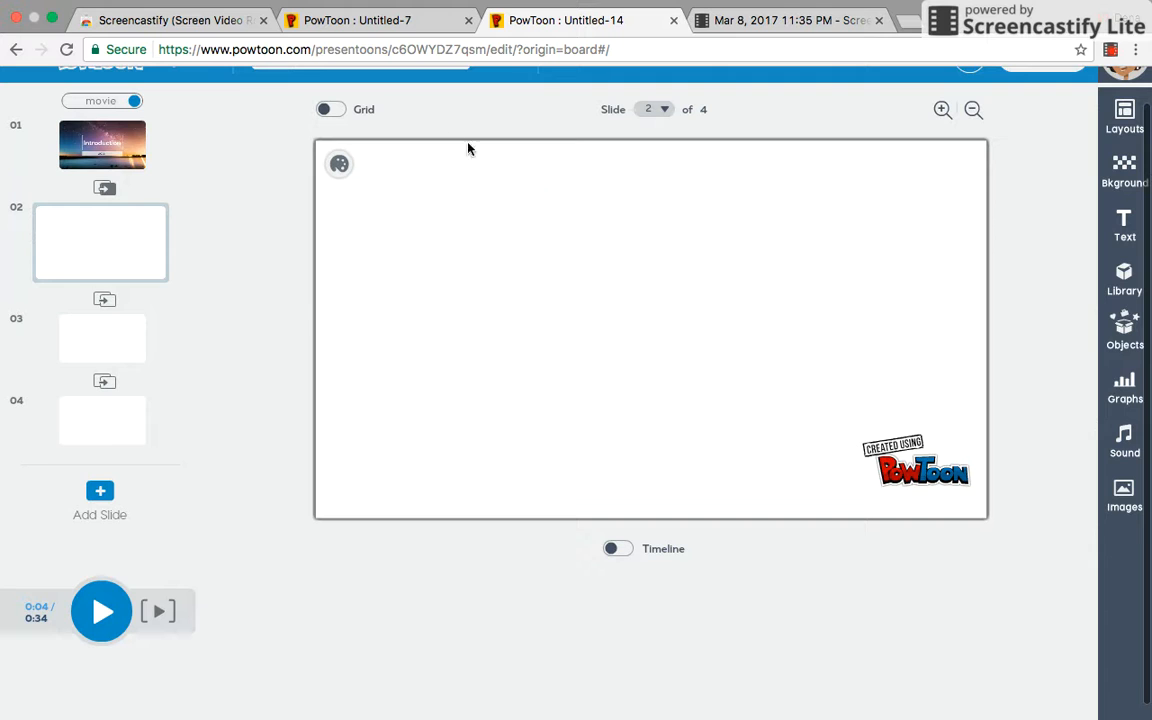
{"action": "left_click", "coordinate": [338, 166]}
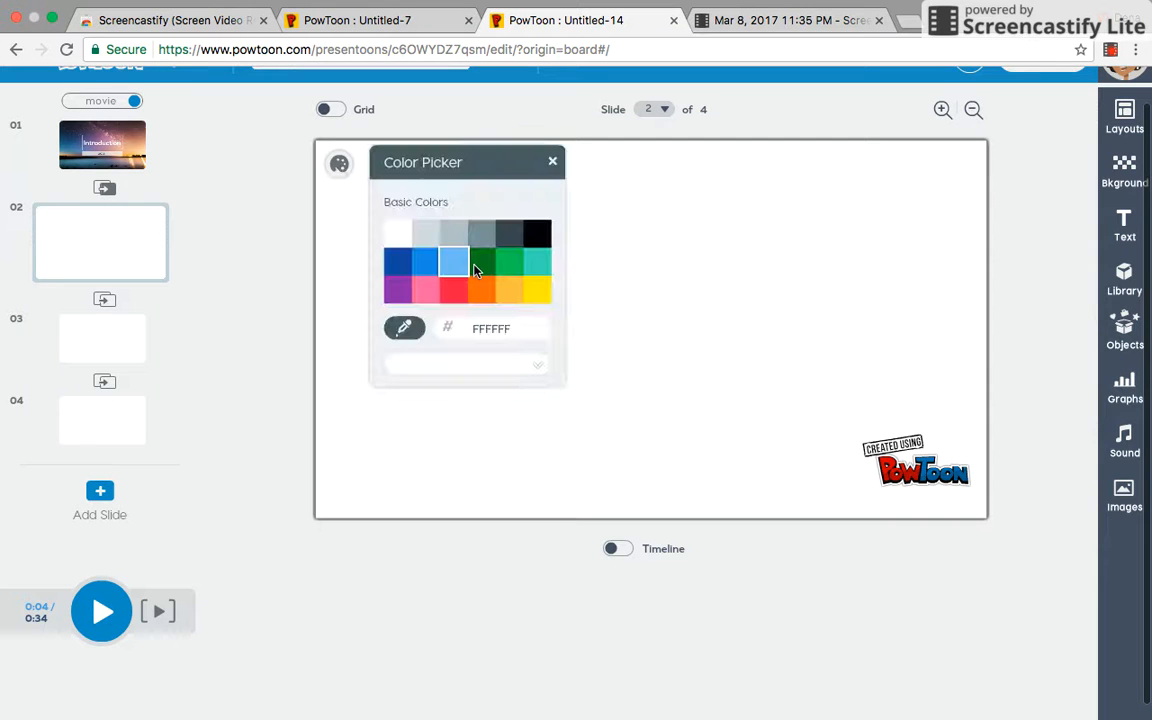
{"action": "left_click", "coordinate": [428, 264]}
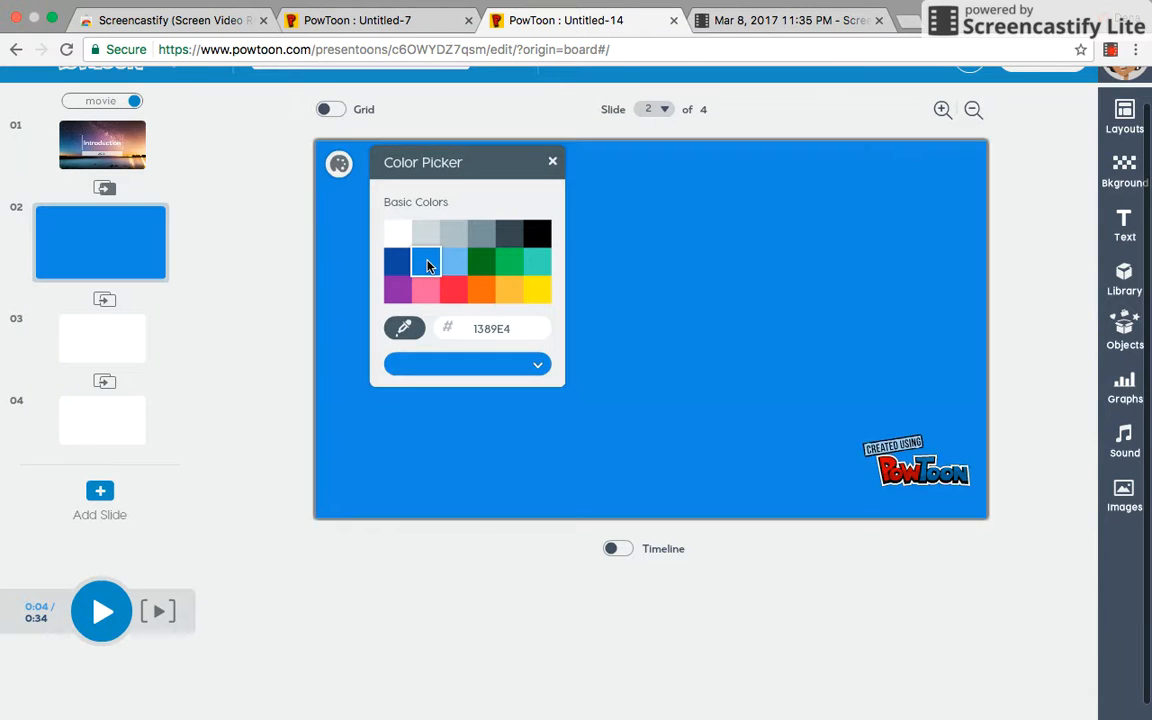
{"action": "left_click", "coordinate": [551, 163]}
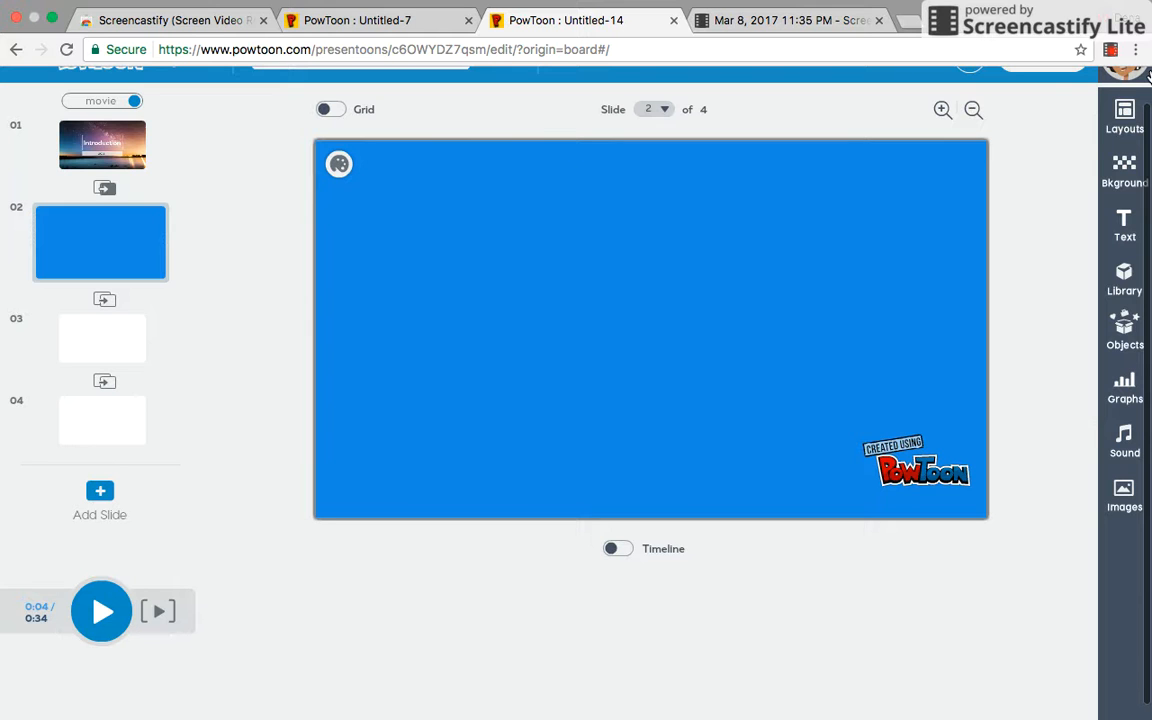
Browse the available layouts, including Whiteboard, and apply the purple-and-orange bokeh animated background to slide 2.
{"action": "left_click", "coordinate": [1124, 116]}
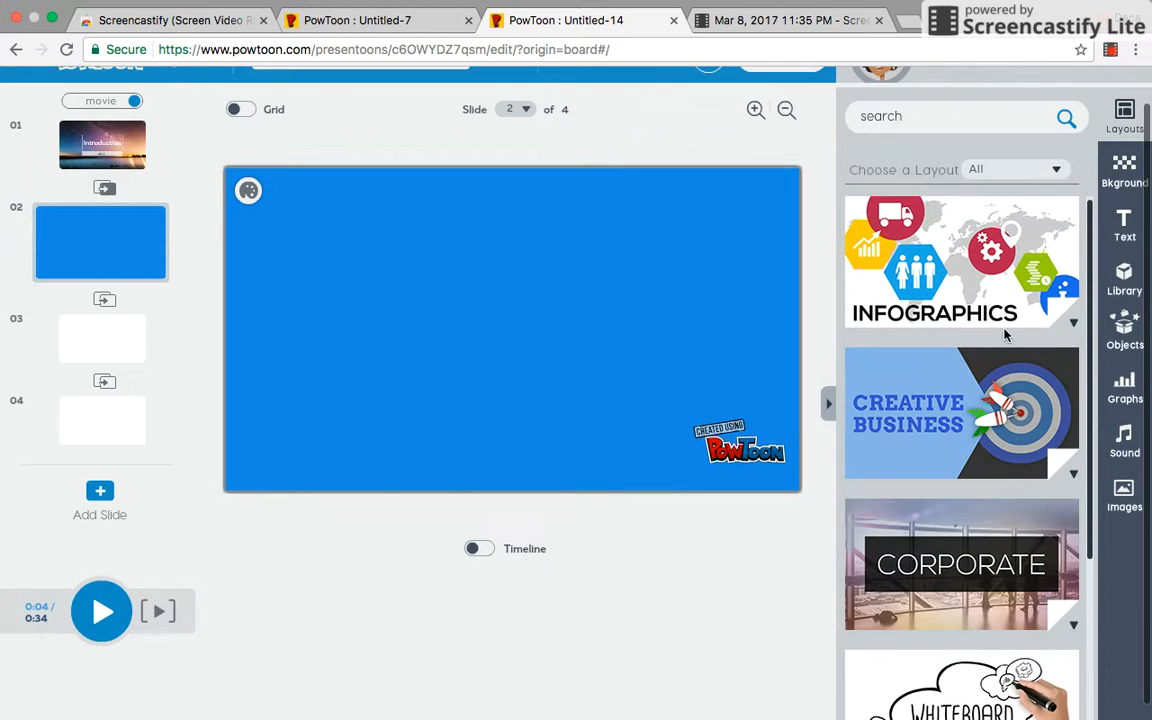
{"action": "scroll", "coordinate": [1005, 335], "scroll_direction": "down", "scroll_amount": 5}
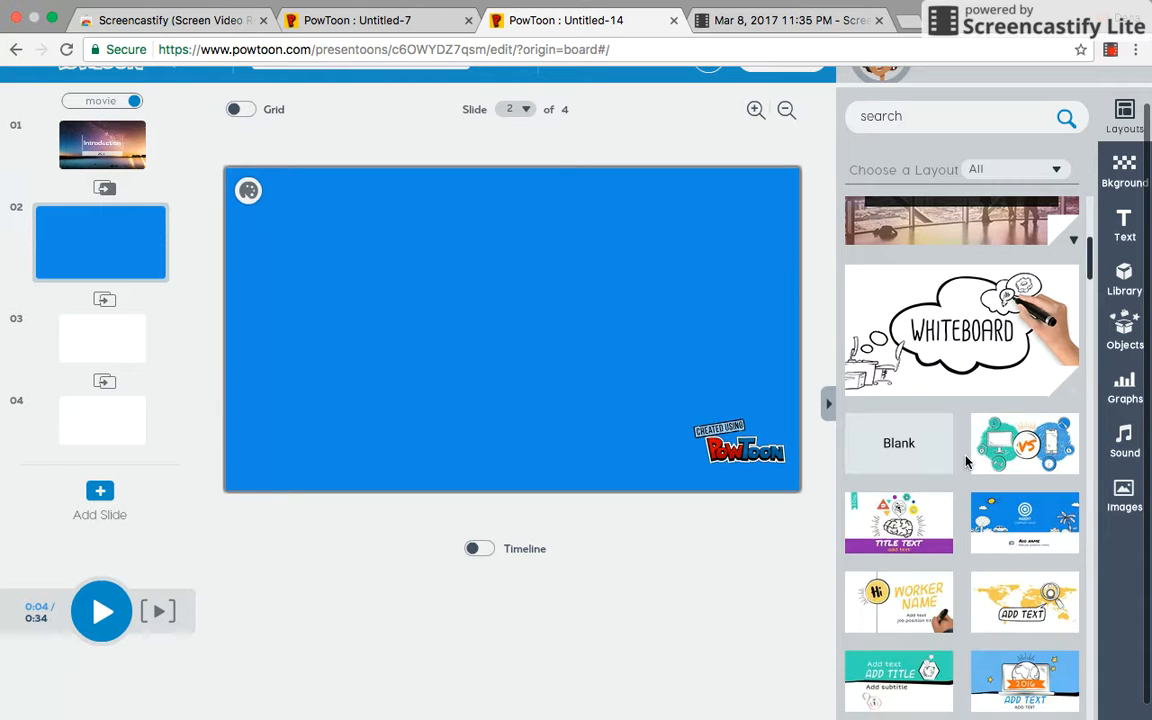
{"action": "scroll", "coordinate": [966, 461], "scroll_direction": "down", "scroll_amount": 2}
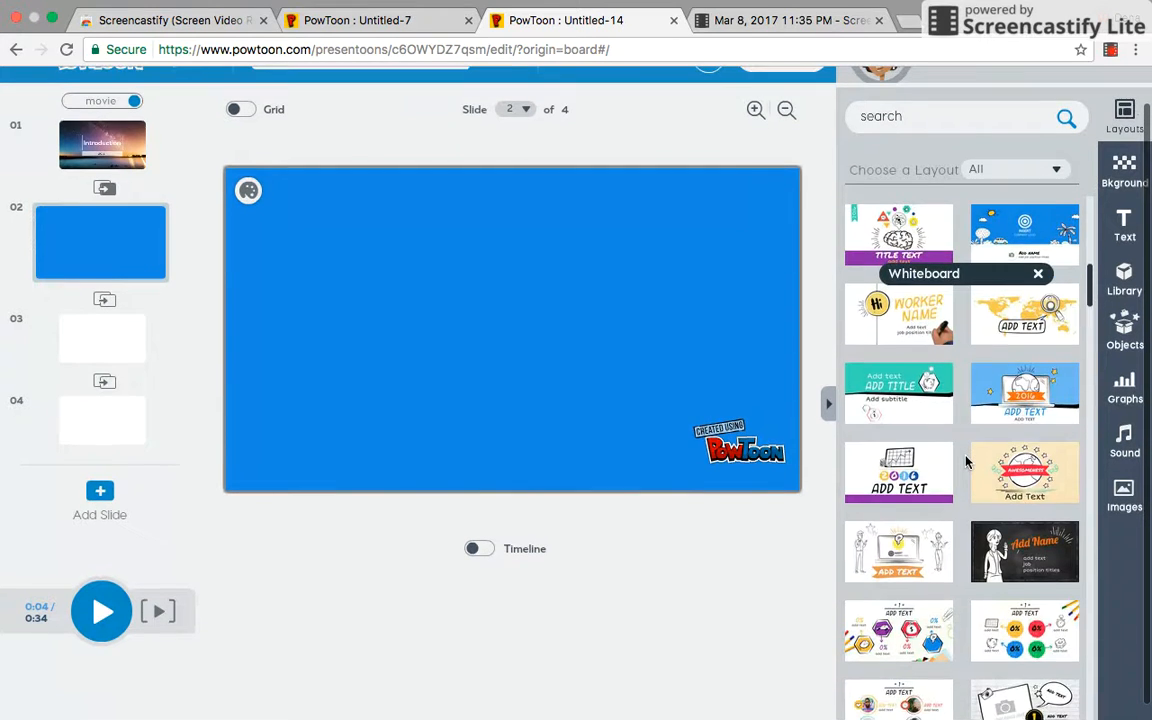
{"action": "scroll", "coordinate": [966, 458], "scroll_direction": "down", "scroll_amount": 5}
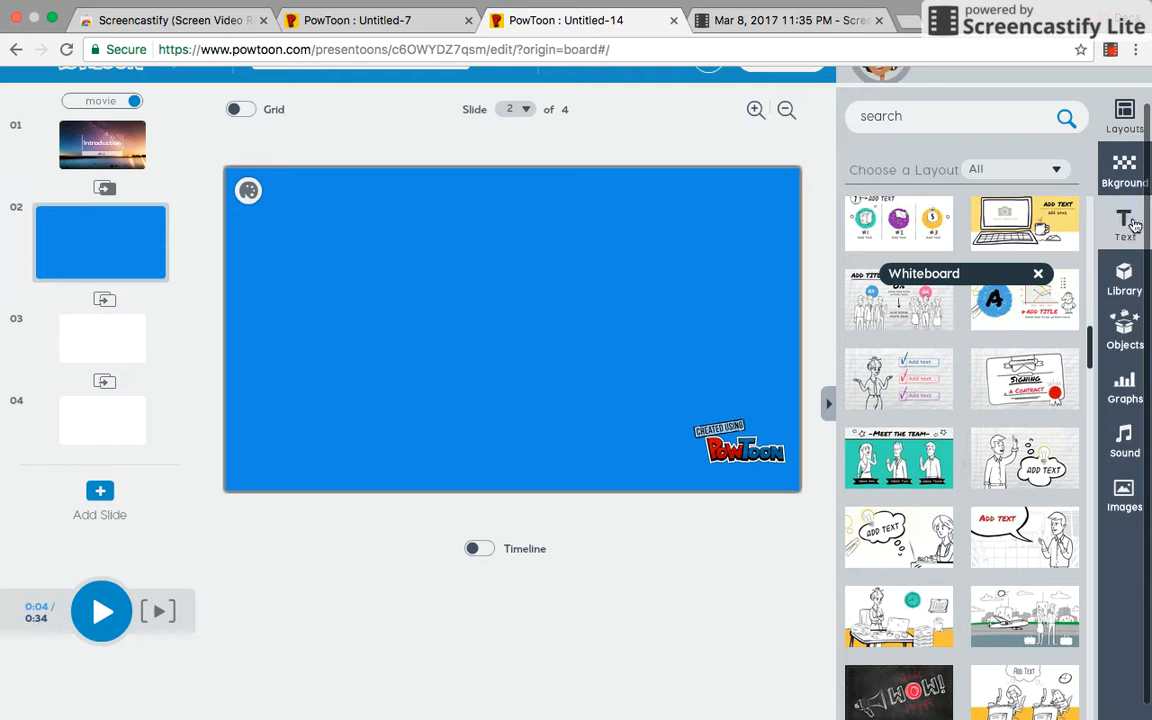
{"action": "left_click", "coordinate": [1122, 171]}
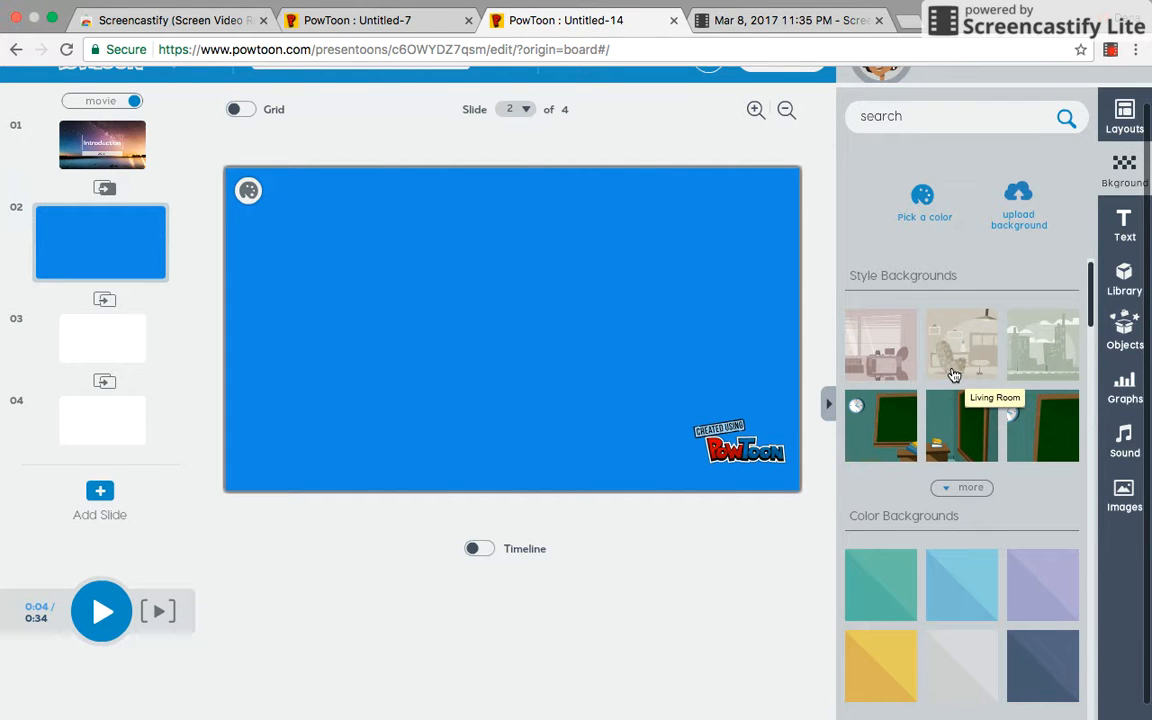
{"action": "scroll", "coordinate": [897, 489], "scroll_direction": "down", "scroll_amount": 15}
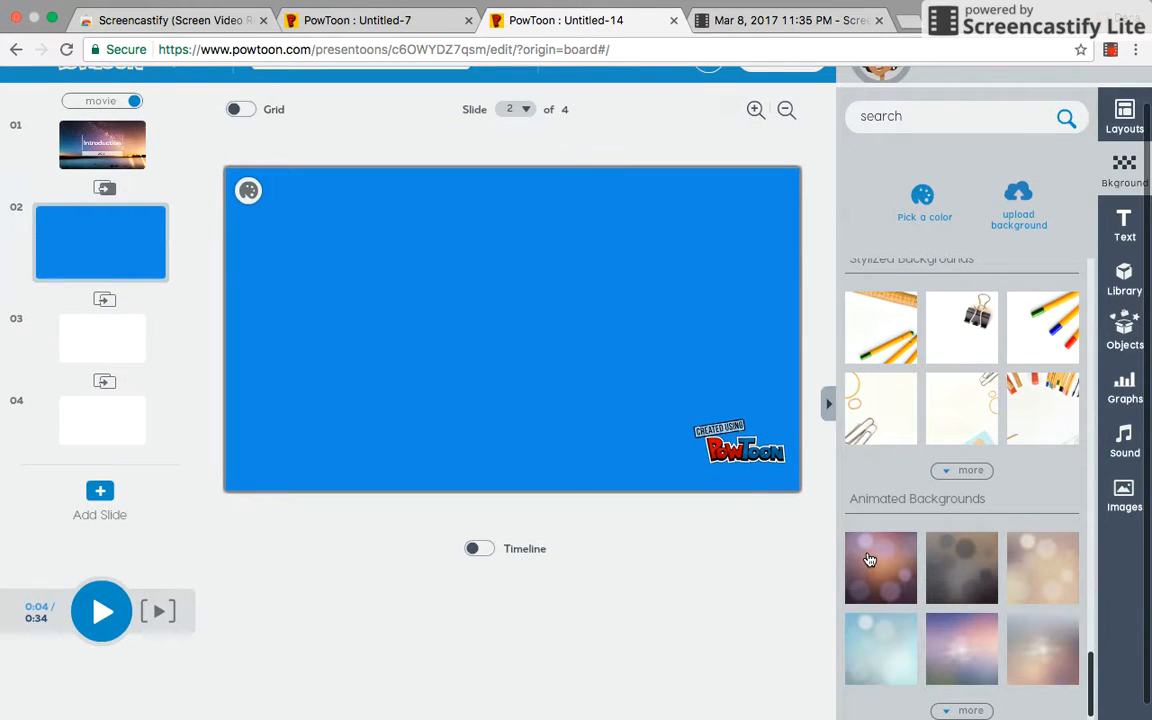
{"action": "left_click", "coordinate": [869, 560]}
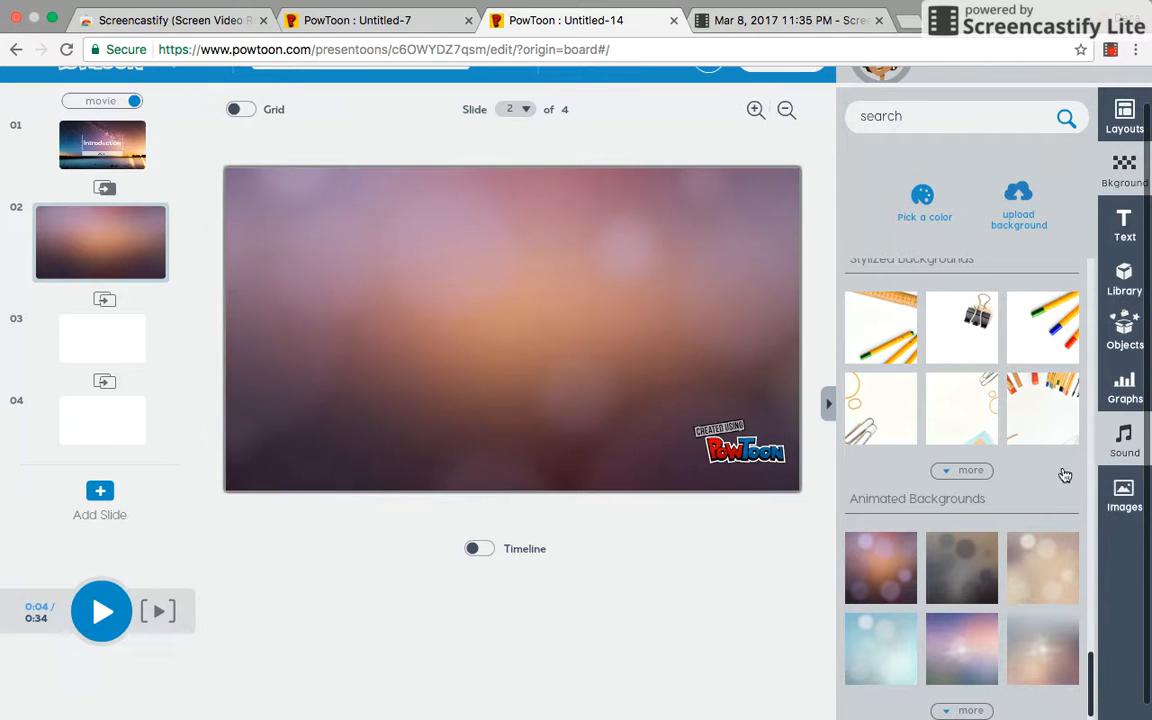
Switch on the timeline for slide 2 and add a basic title text to the slide.
{"action": "left_click", "coordinate": [1134, 228]}
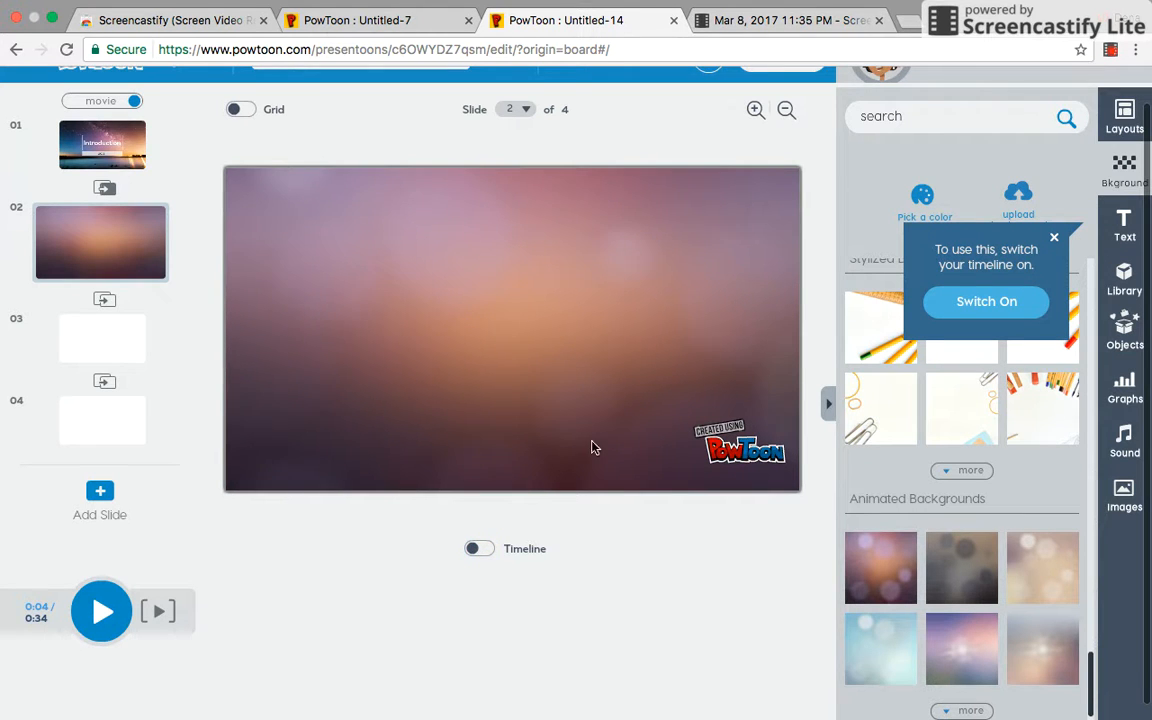
{"action": "left_click", "coordinate": [475, 550]}
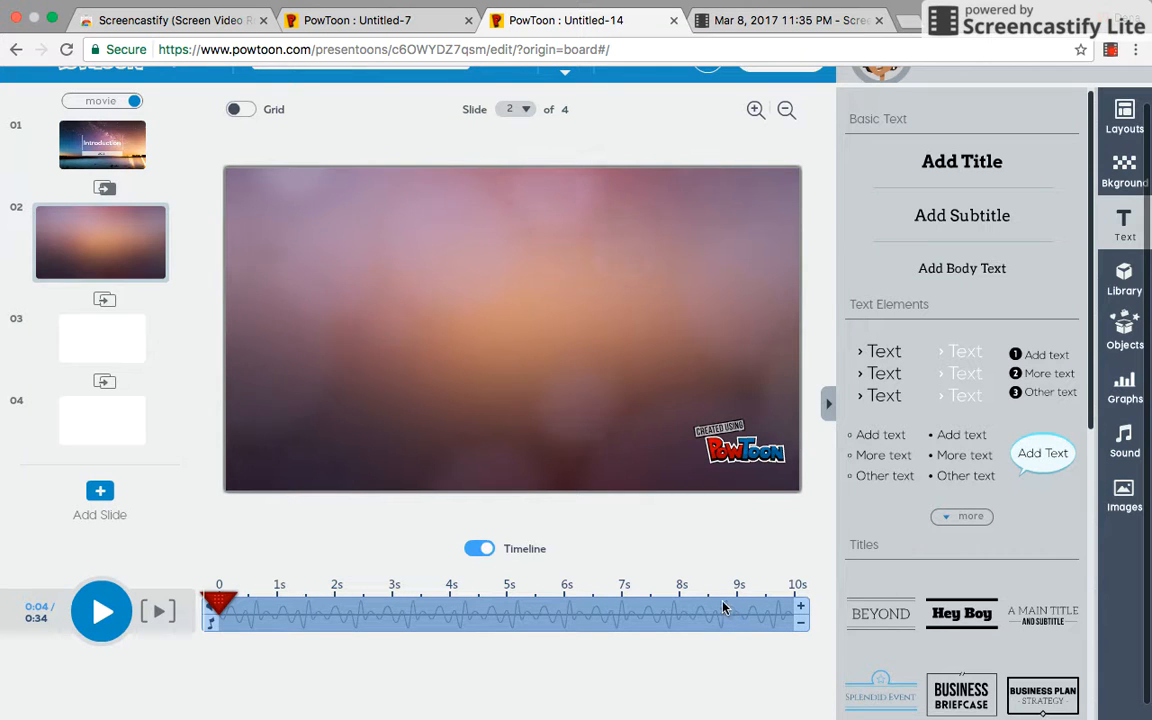
{"action": "left_click", "coordinate": [962, 158]}
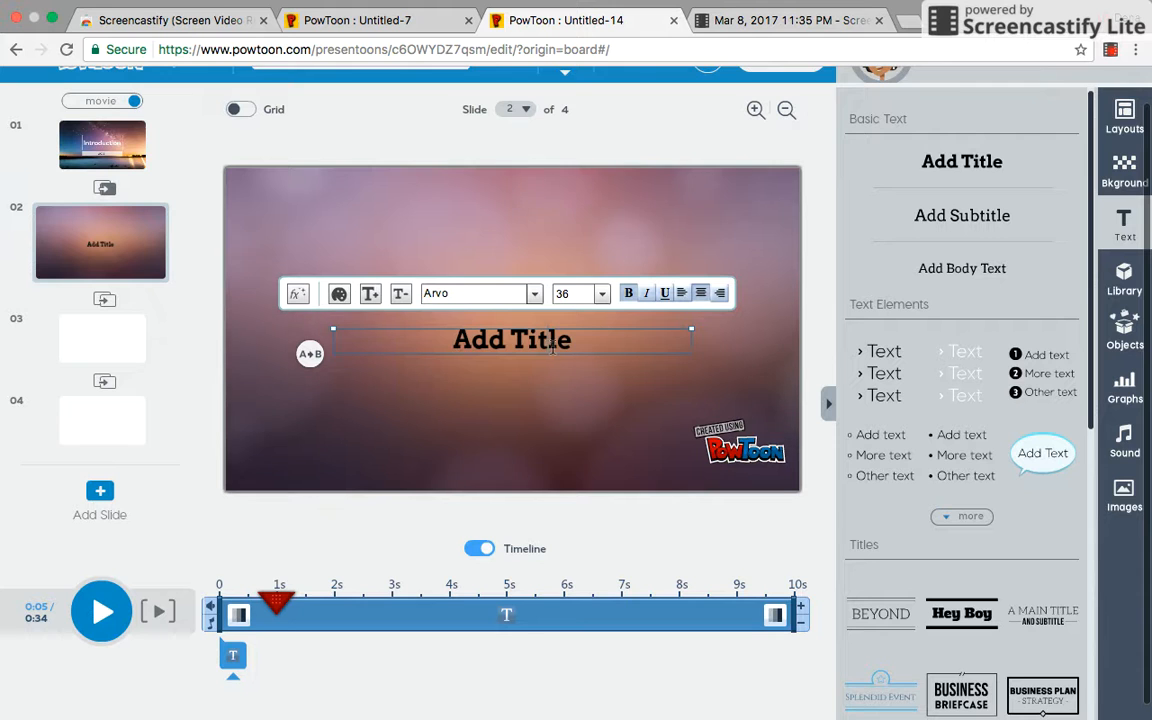
Replace the title text with "Information" and move it to the upper right of slide 2.
{"action": "left_click_drag", "start_coordinate": [580, 343], "coordinate": [414, 340]}
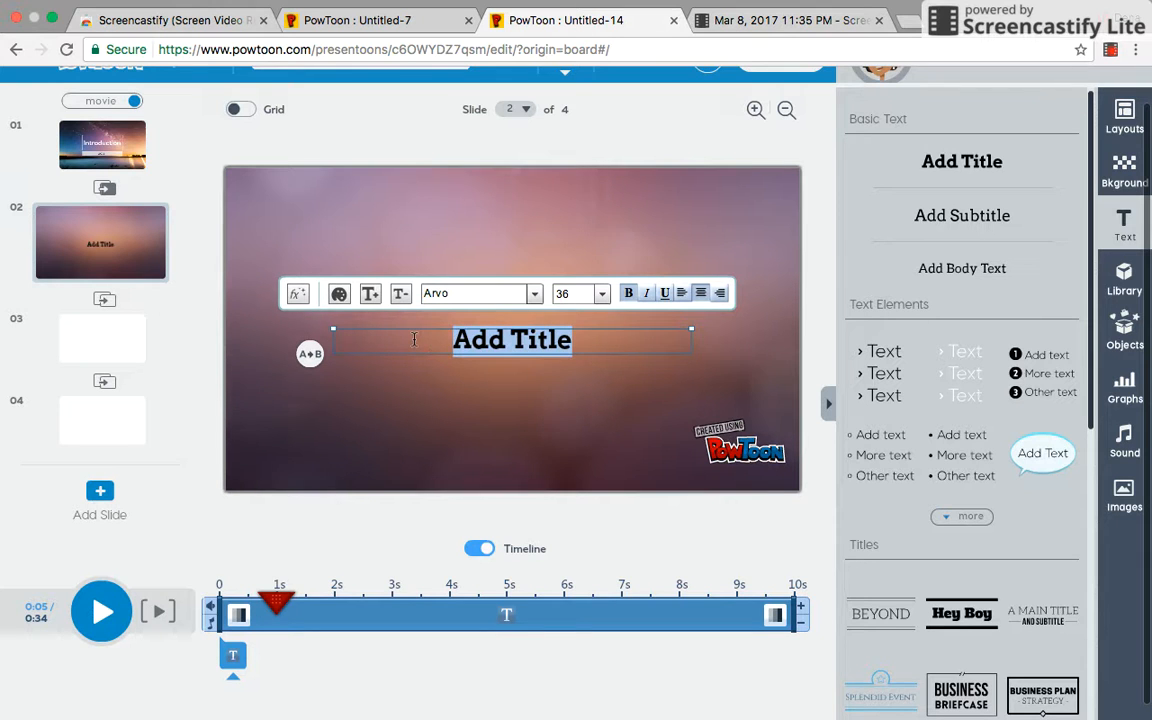
{"action": "type", "text": "Info"}
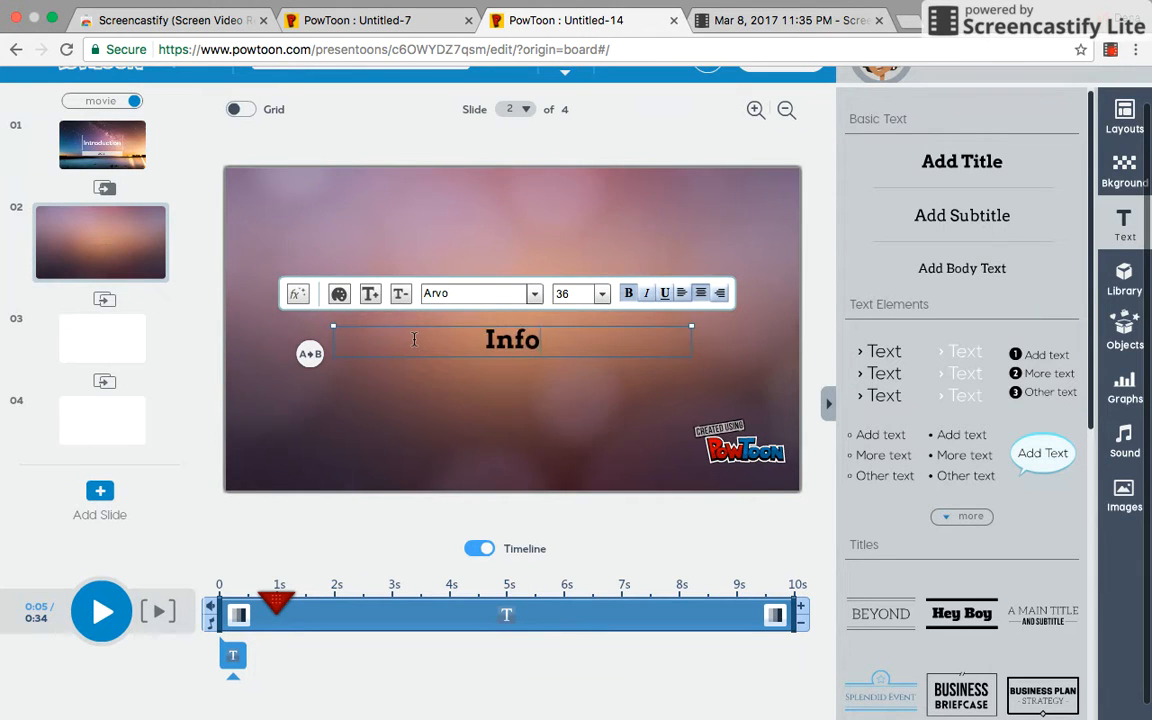
{"action": "type", "text": "rmation"}
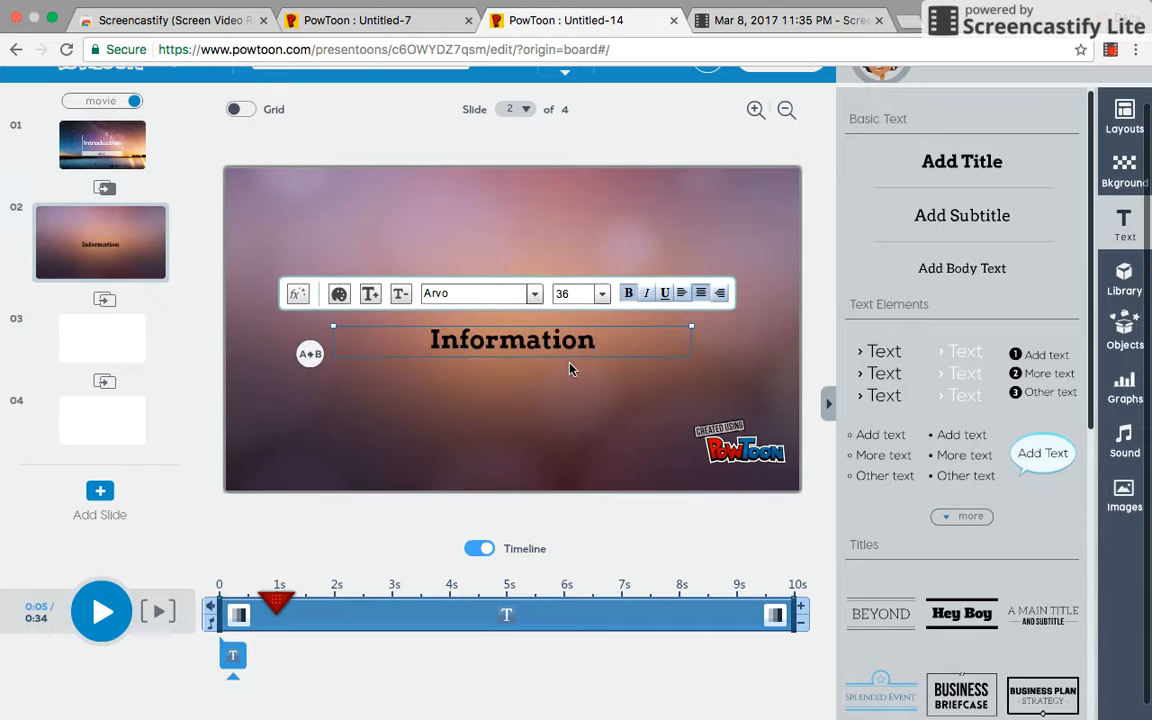
{"action": "left_click_drag", "start_coordinate": [660, 329], "coordinate": [813, 192]}
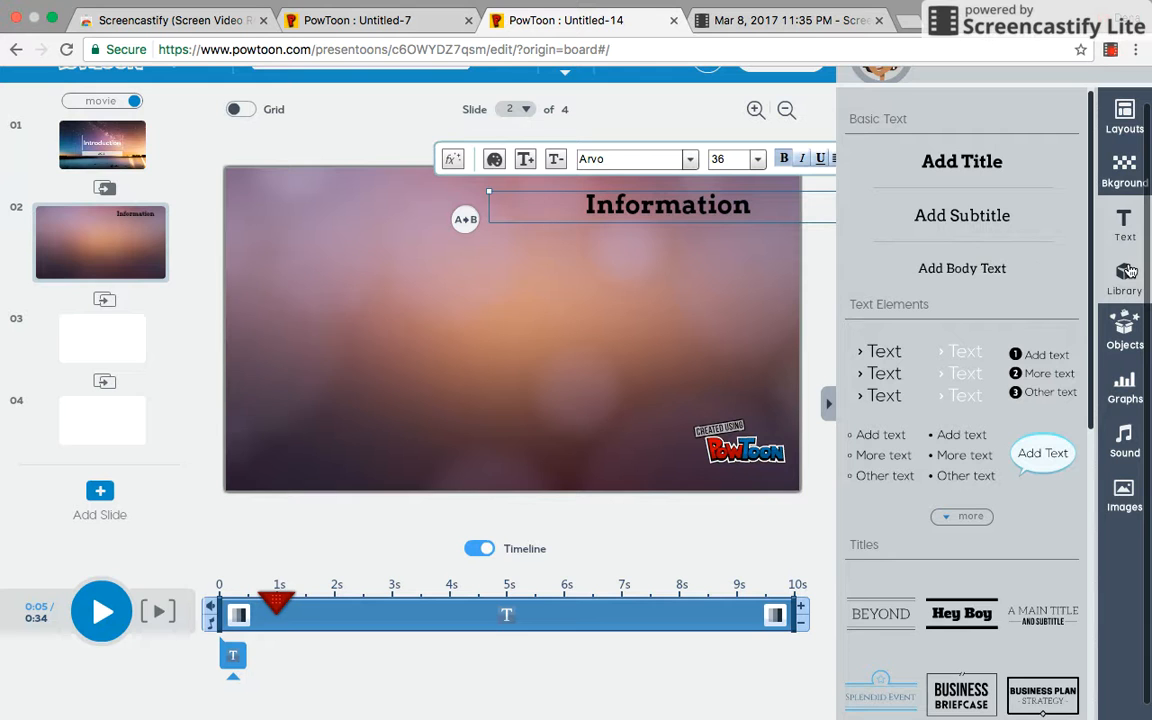
Add the ponytailed woman in the pink shirt from the library's characters and place her at the slide's lower left.
{"action": "left_click", "coordinate": [1126, 276]}
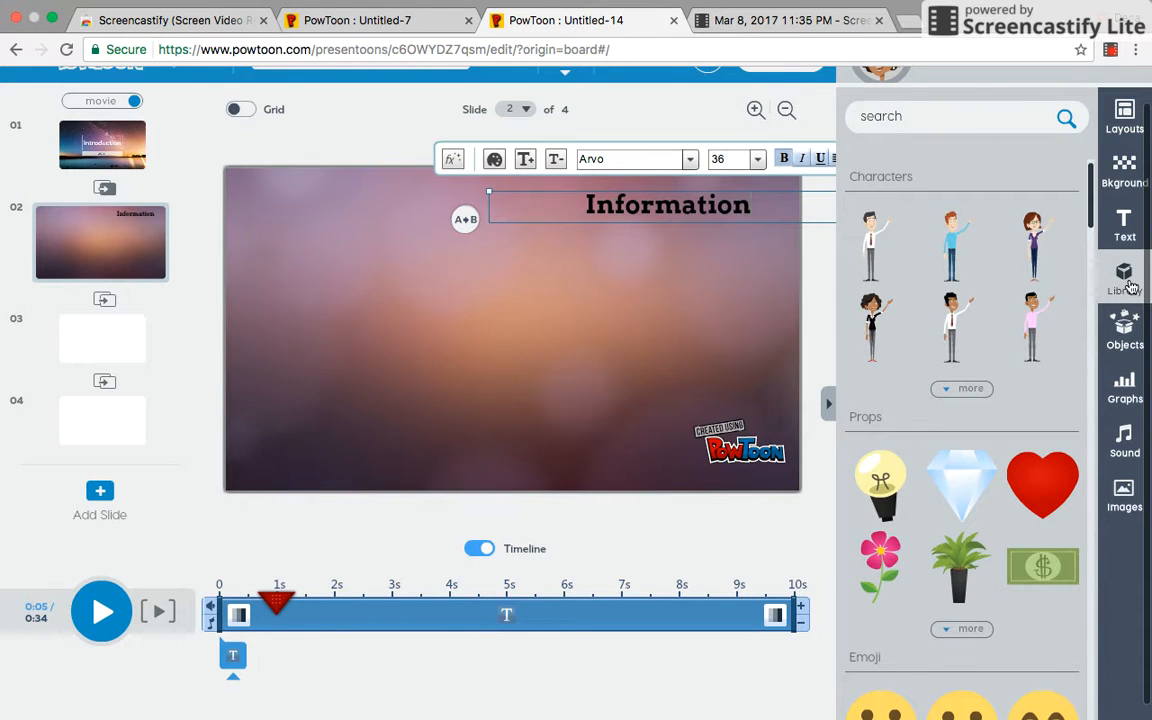
{"action": "left_click", "coordinate": [962, 389]}
{"action": "mouse_move", "coordinate": [872, 405]}
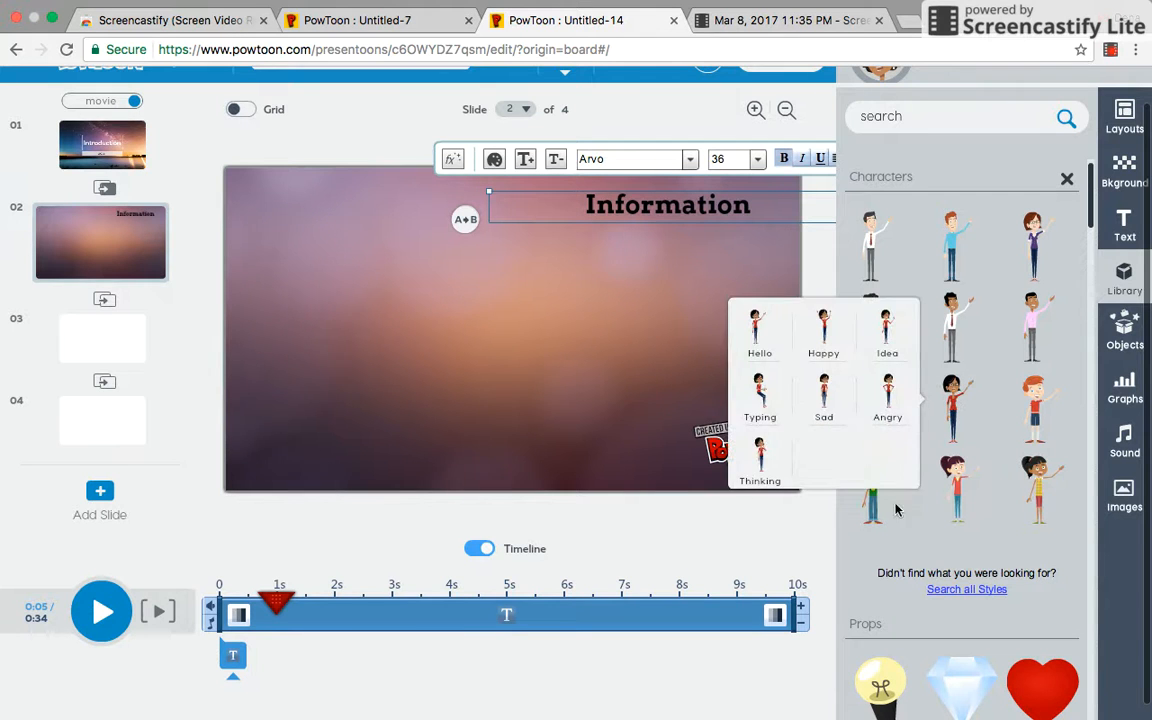
{"action": "mouse_move", "coordinate": [878, 458]}
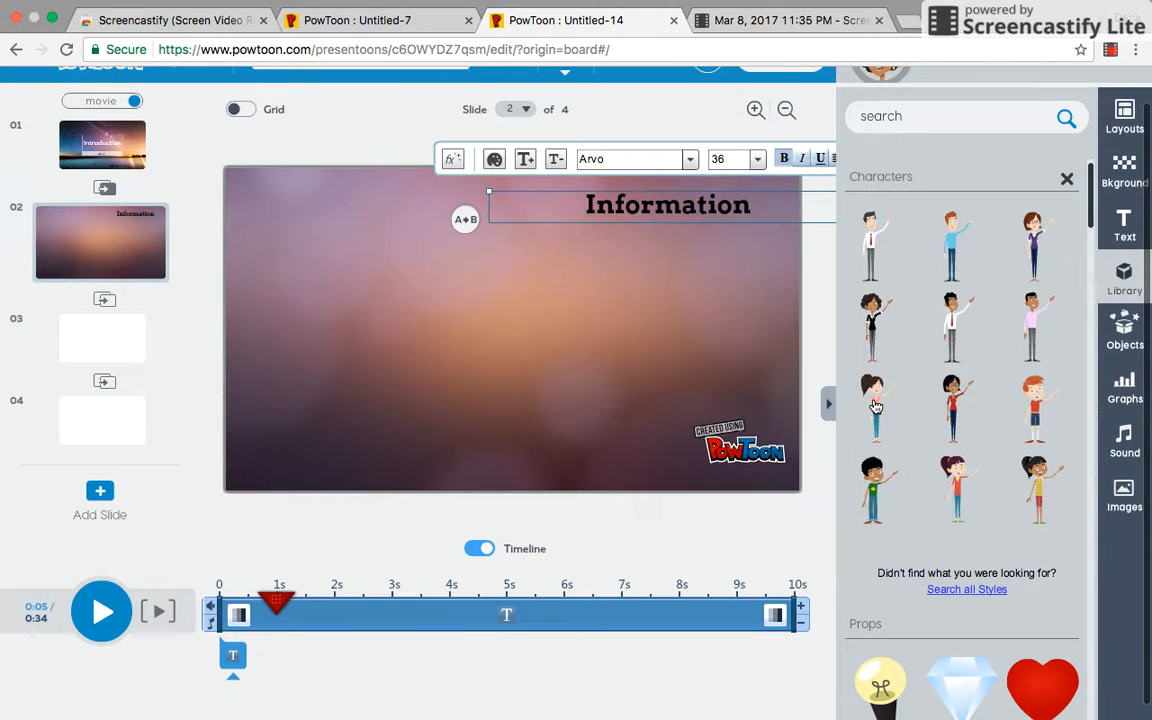
{"action": "left_click", "coordinate": [875, 405]}
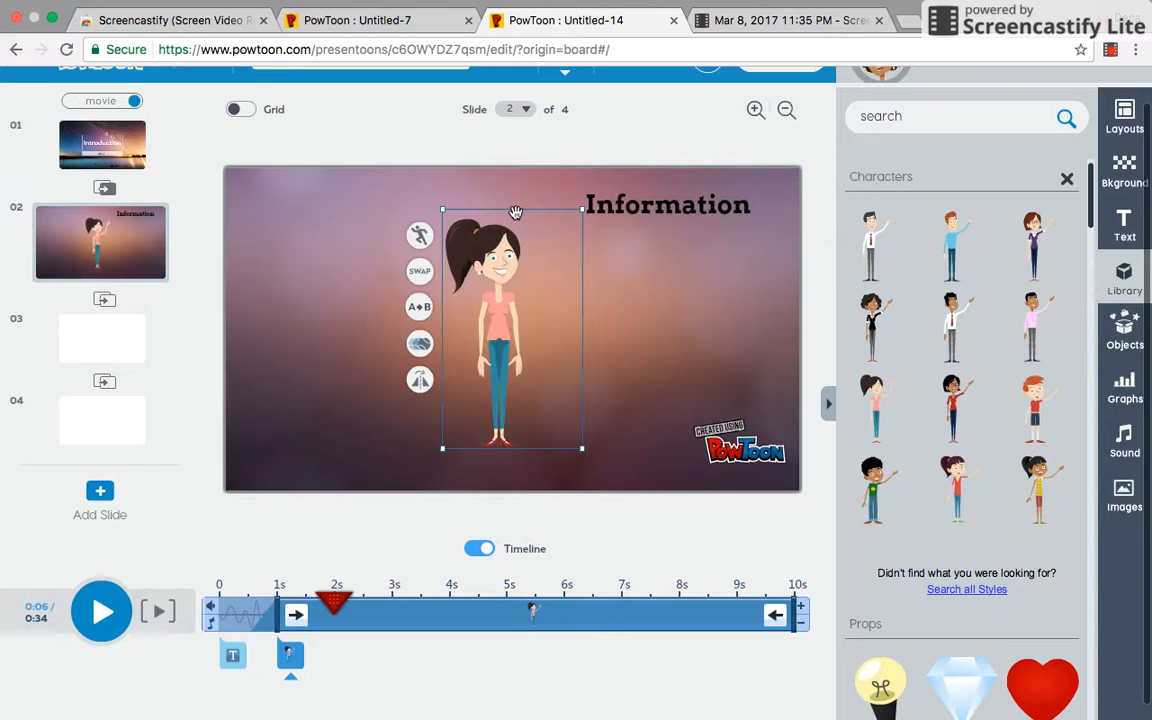
{"action": "left_click_drag", "start_coordinate": [516, 212], "coordinate": [306, 249]}
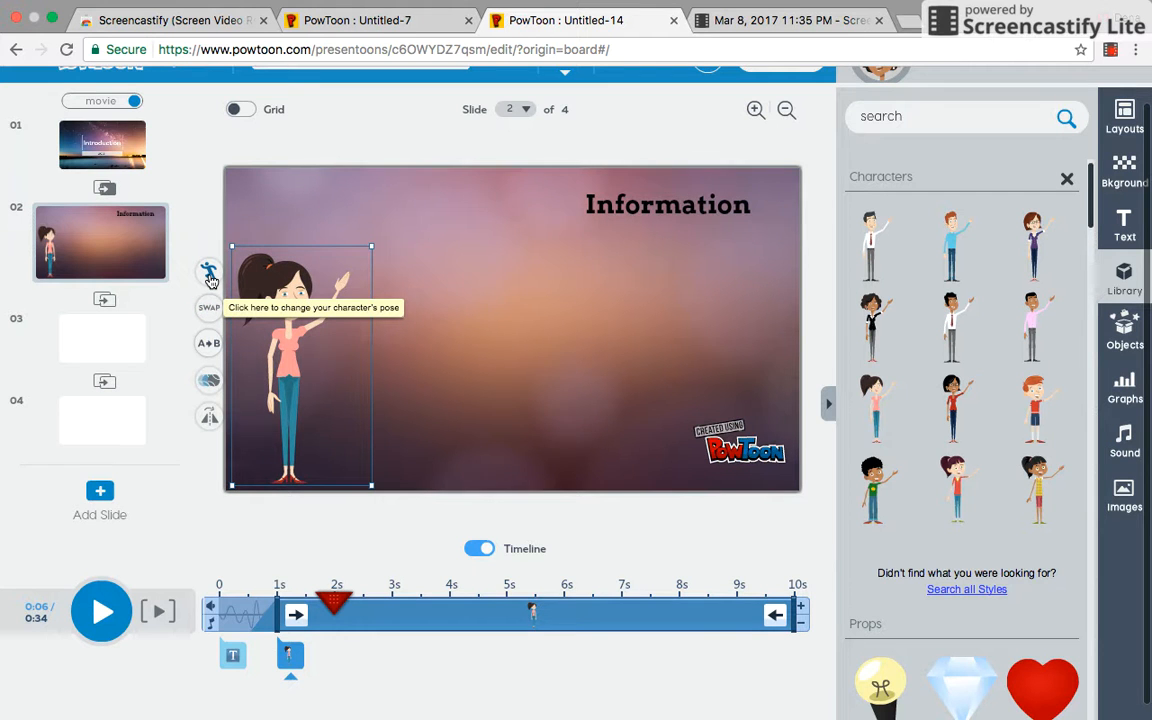
Set the woman's animation to play 4 times and change her pose to Happy.
{"action": "left_click", "coordinate": [211, 384]}
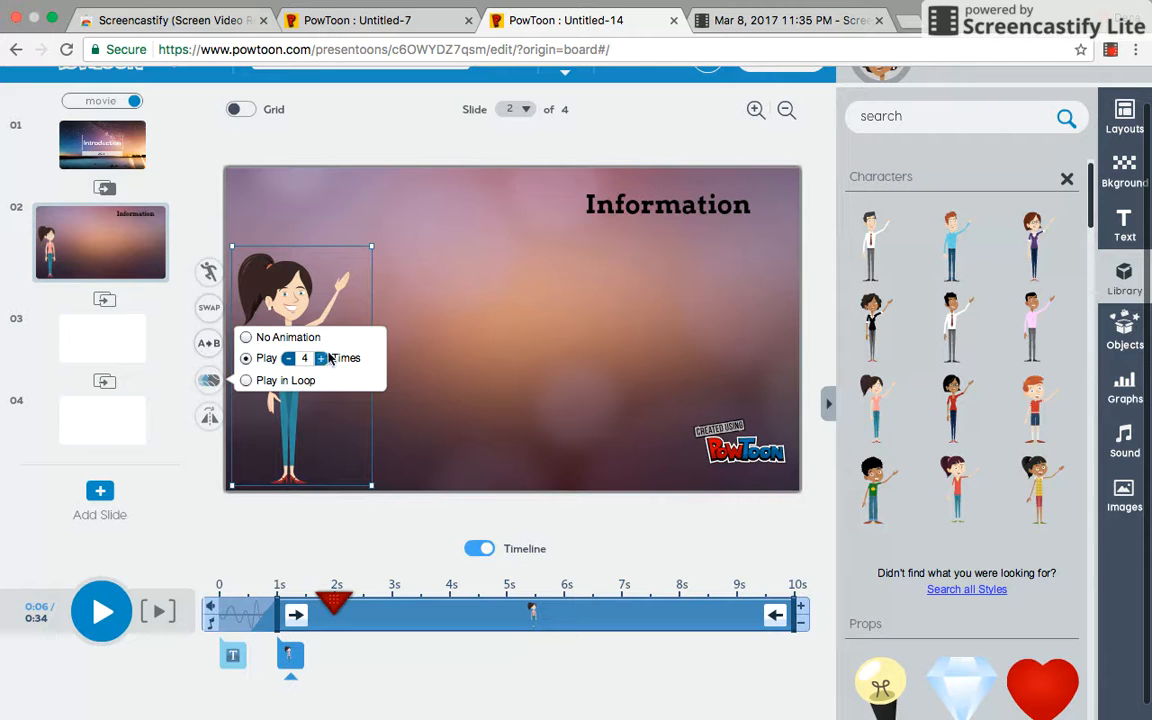
{"action": "left_click", "coordinate": [246, 358]}
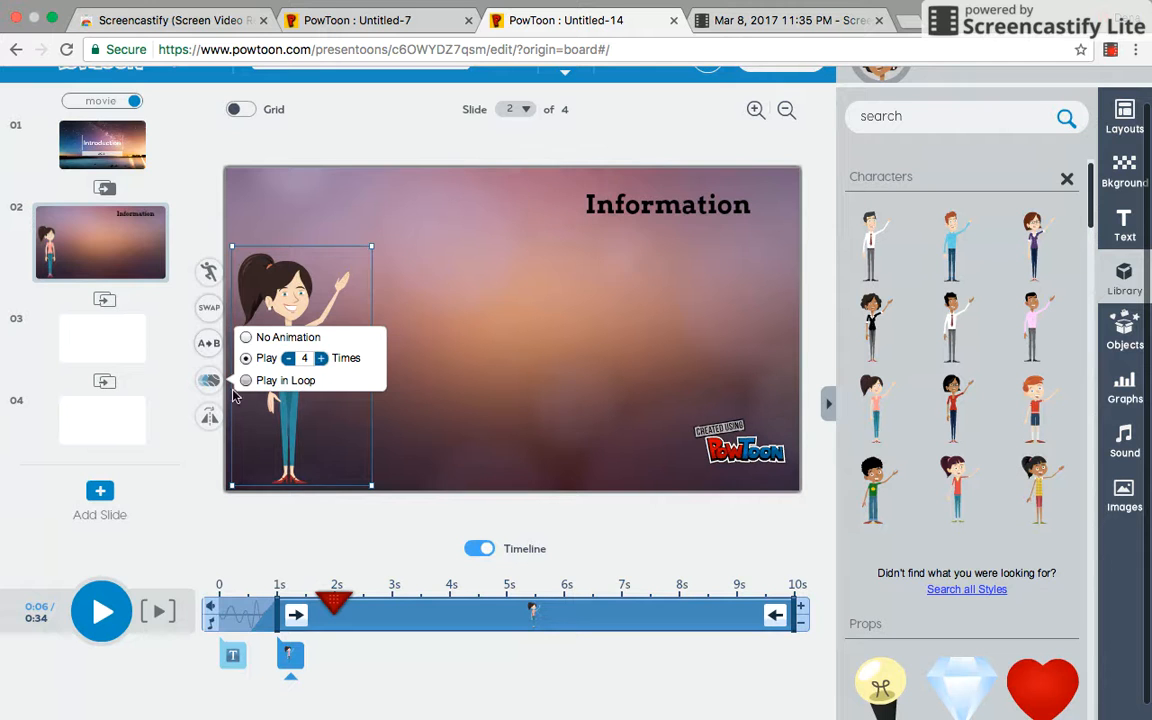
{"action": "left_click", "coordinate": [210, 275]}
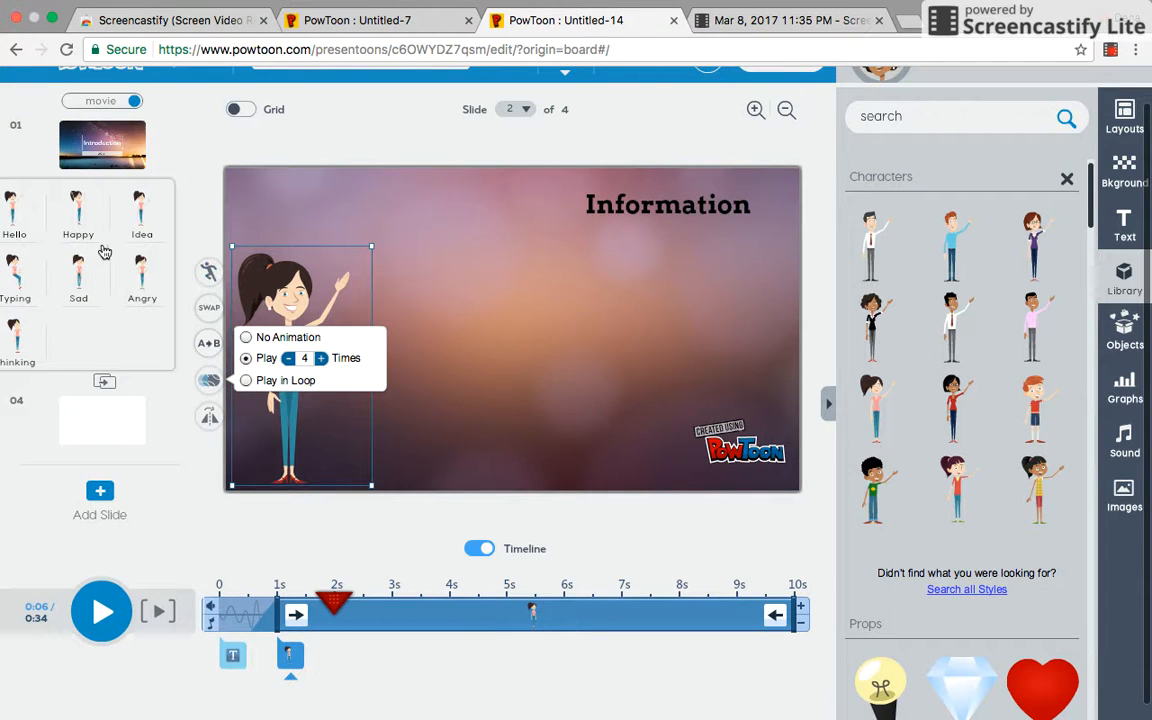
{"action": "left_click", "coordinate": [210, 283]}
{"action": "left_click", "coordinate": [85, 222]}
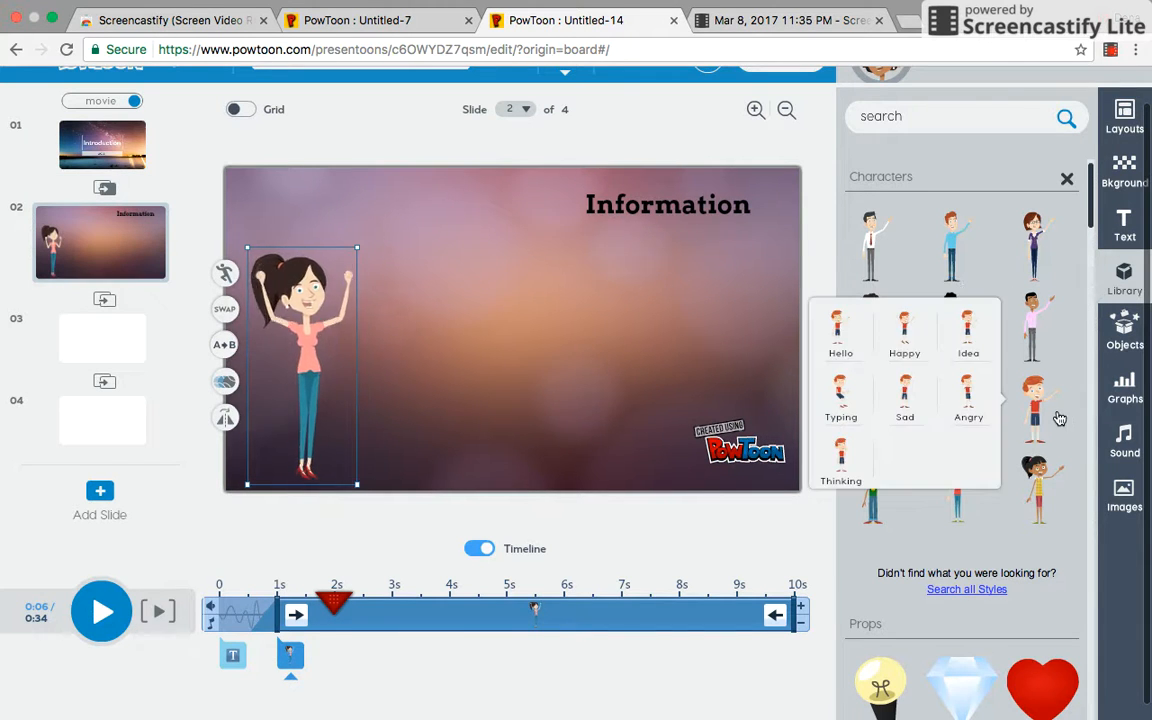
Add the red thought bubble text banner and place it above and to the right of the woman's head.
{"action": "left_click", "coordinate": [1122, 340]}
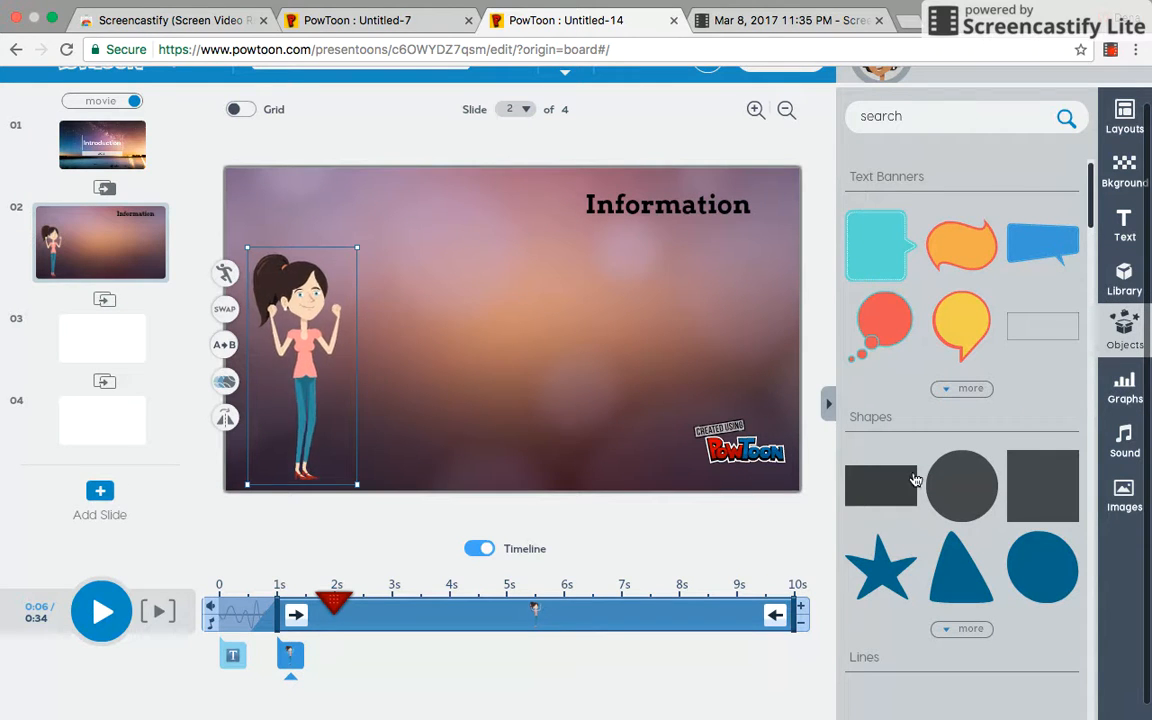
{"action": "scroll", "coordinate": [908, 490], "scroll_direction": "down", "scroll_amount": 1}
{"action": "scroll", "coordinate": [908, 490], "scroll_direction": "down", "scroll_amount": 6}
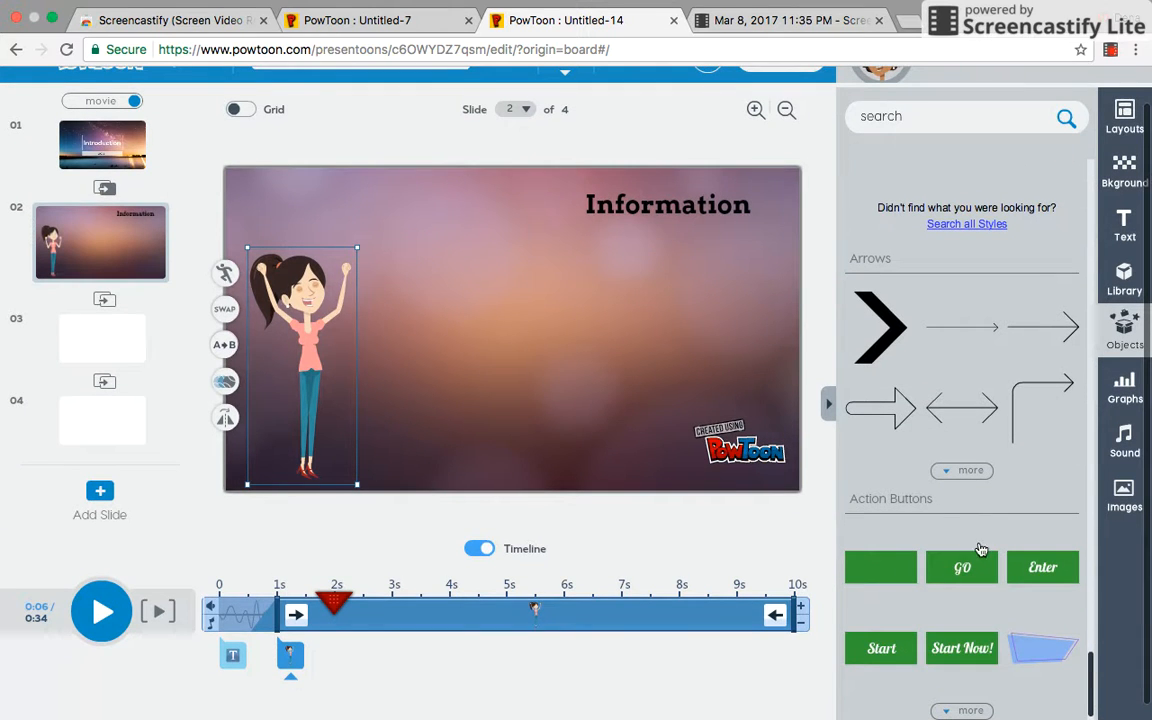
{"action": "scroll", "coordinate": [910, 495], "scroll_direction": "up", "scroll_amount": 5}
{"action": "scroll", "coordinate": [911, 500], "scroll_direction": "up", "scroll_amount": 2}
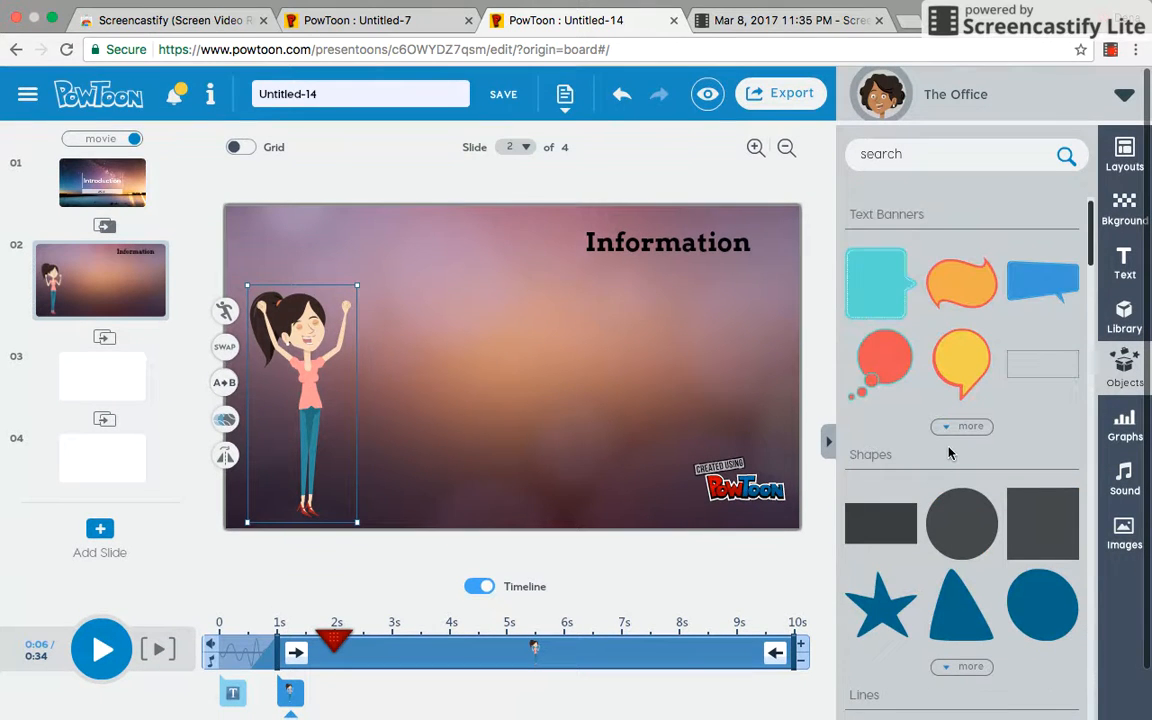
{"action": "left_click", "coordinate": [900, 369]}
{"action": "left_click_drag", "start_coordinate": [520, 319], "coordinate": [422, 247]}
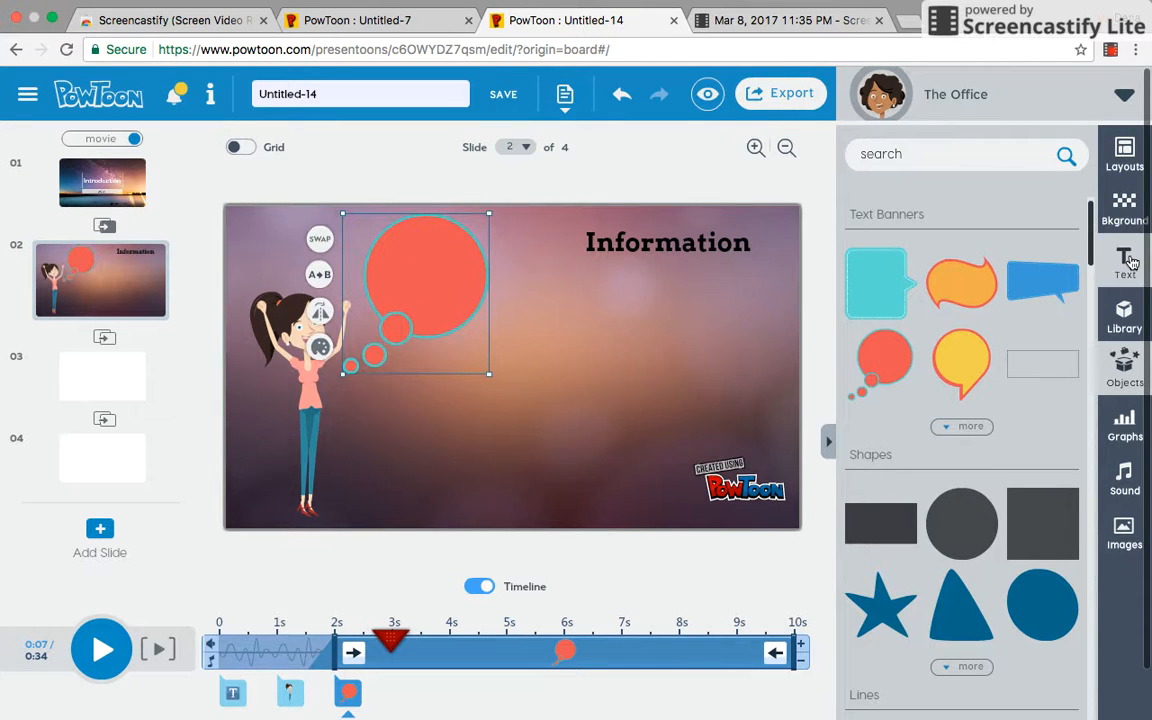
Add a body text and fit it on two lines inside the red thought bubble.
{"action": "left_click", "coordinate": [1125, 263]}
{"action": "left_click", "coordinate": [985, 308]}
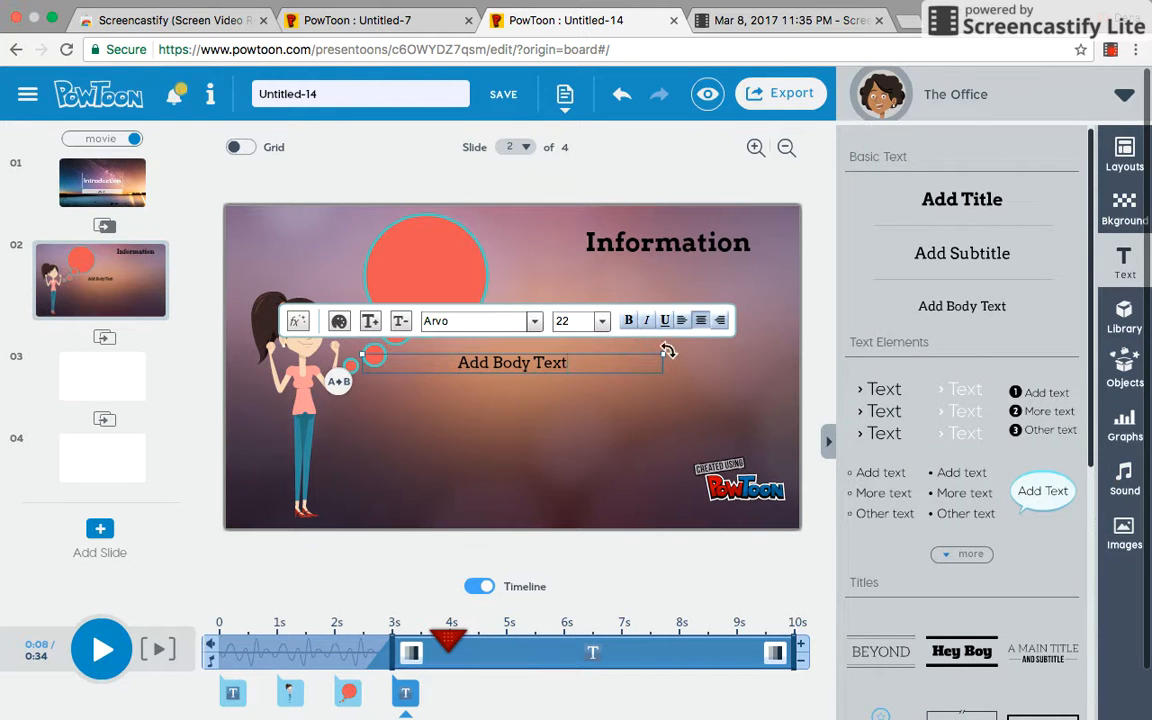
{"action": "left_click_drag", "start_coordinate": [661, 352], "coordinate": [444, 281]}
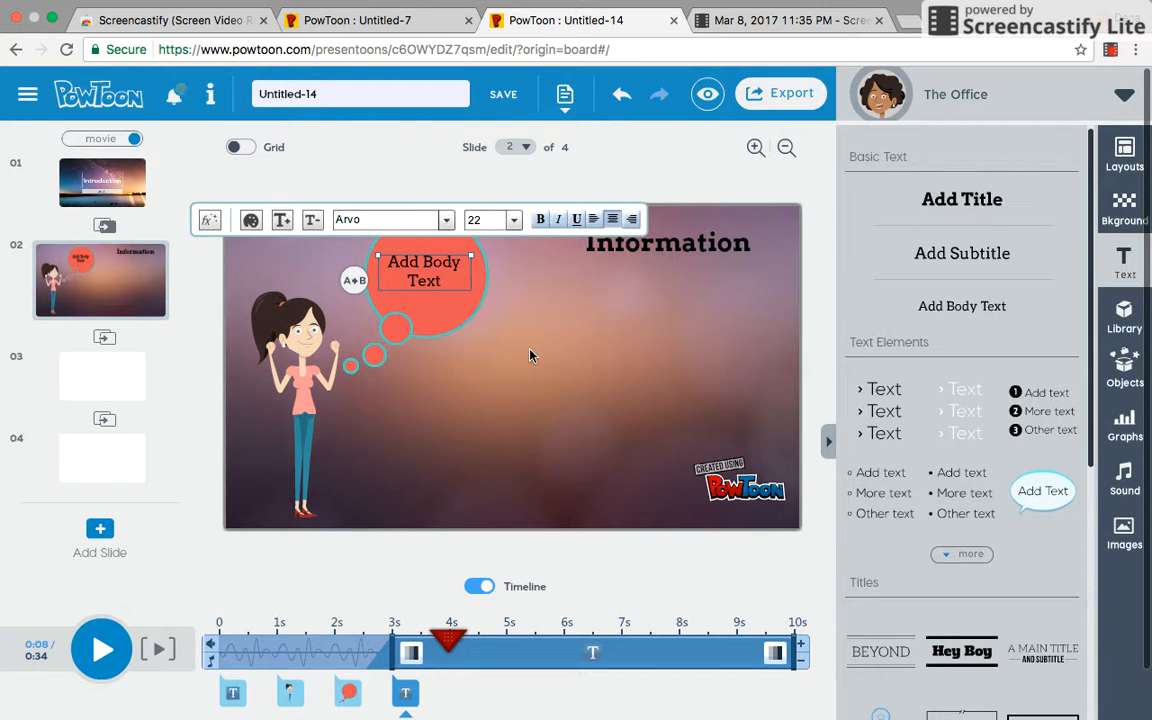
{"action": "left_click", "coordinate": [590, 354]}
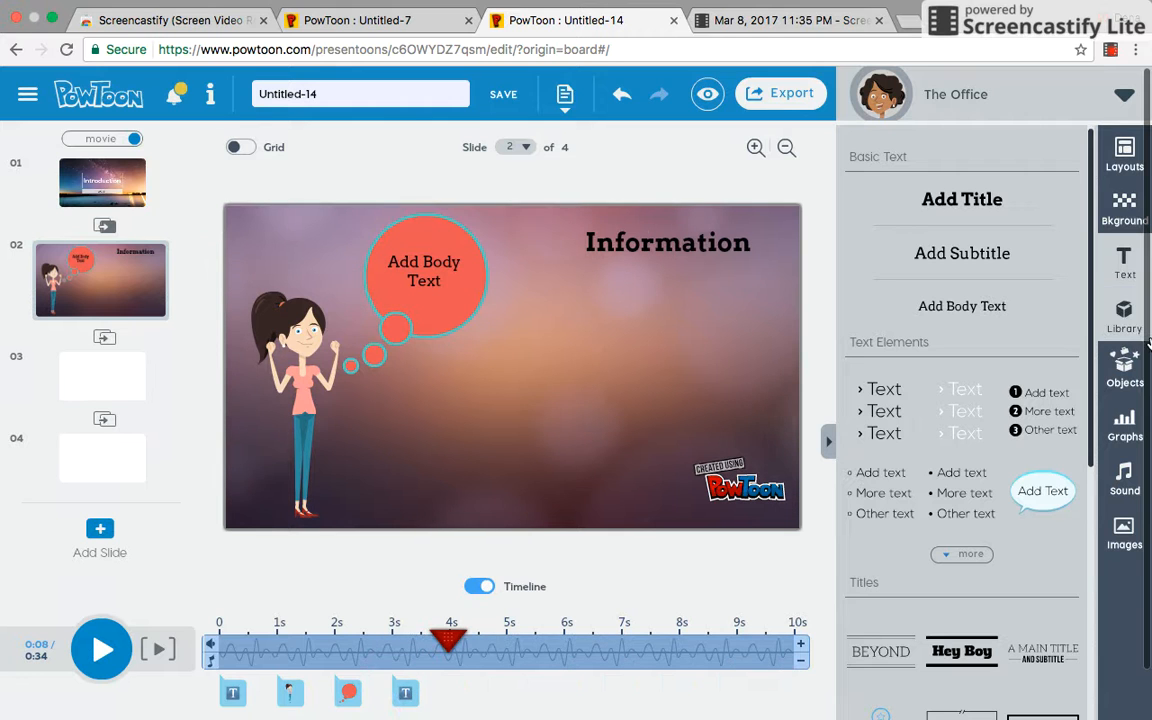
Add the blue star shape, place it below the Information title and rotate it slightly clockwise.
{"action": "left_click", "coordinate": [1129, 370]}
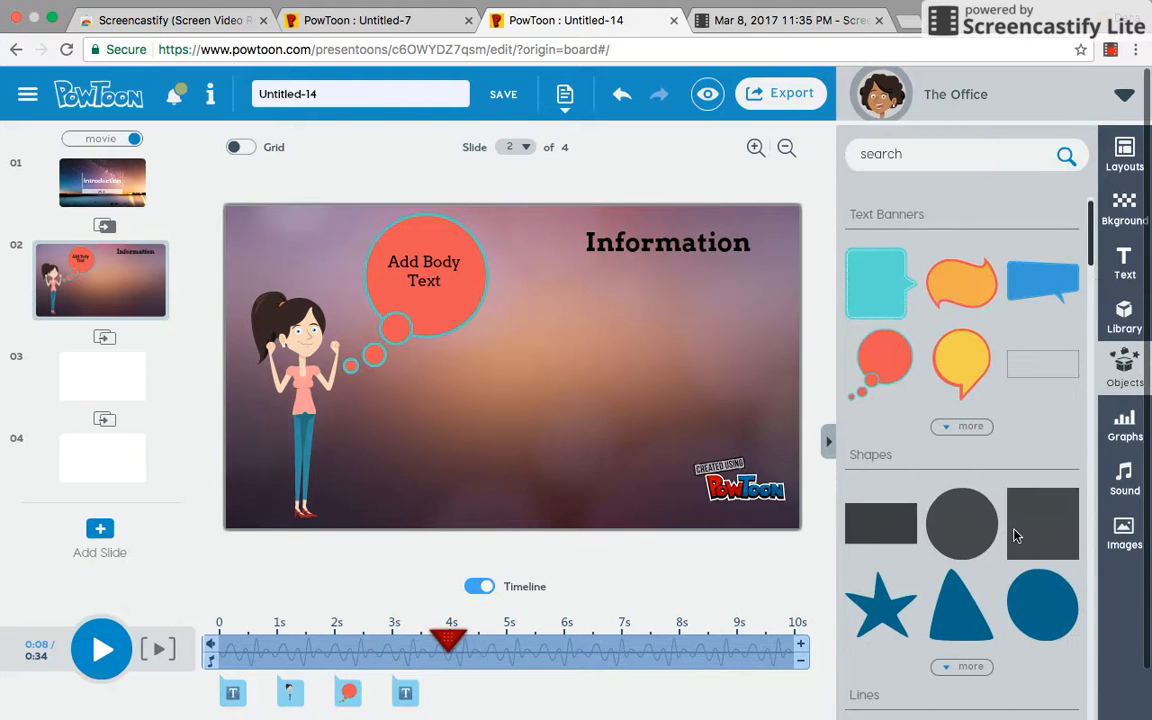
{"action": "left_click", "coordinate": [958, 664]}
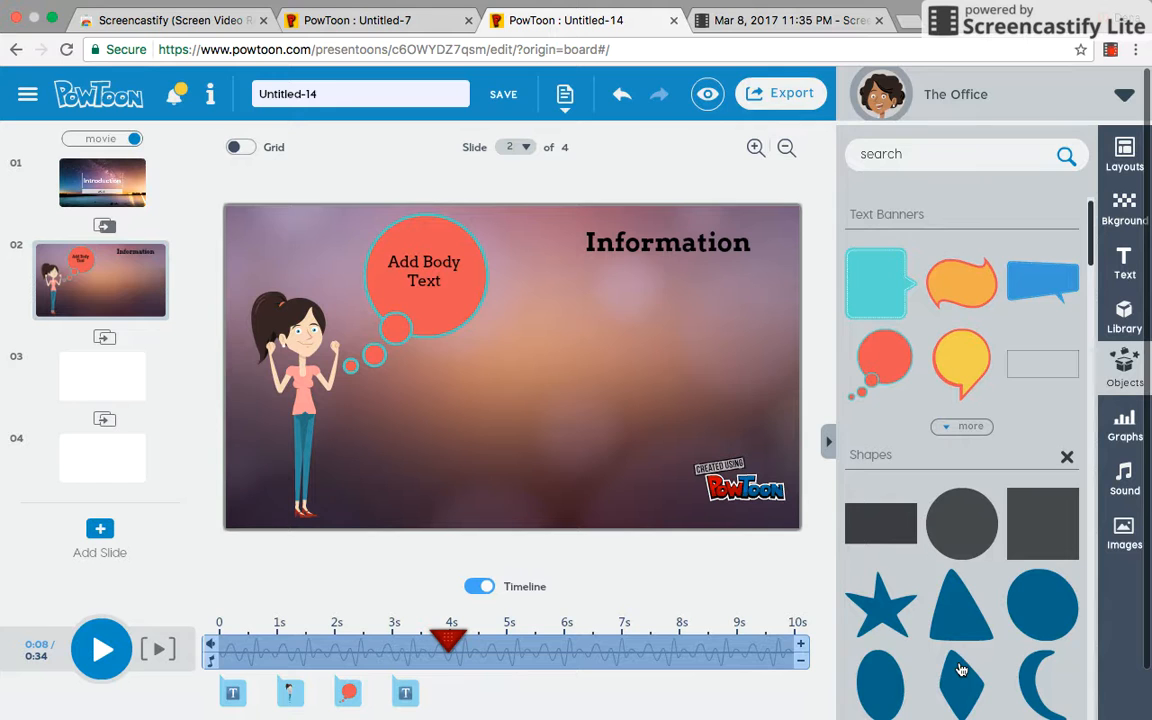
{"action": "scroll", "coordinate": [957, 650], "scroll_direction": "down", "scroll_amount": 5}
{"action": "scroll", "coordinate": [957, 644], "scroll_direction": "up", "scroll_amount": 5}
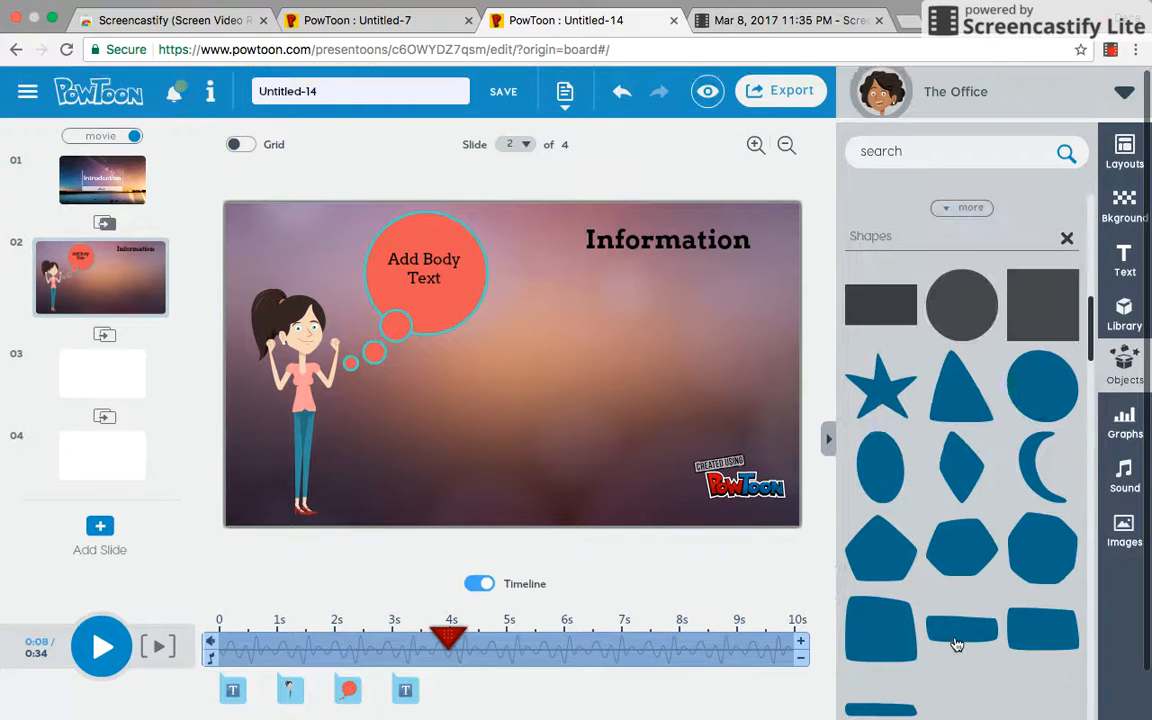
{"action": "left_click", "coordinate": [872, 397]}
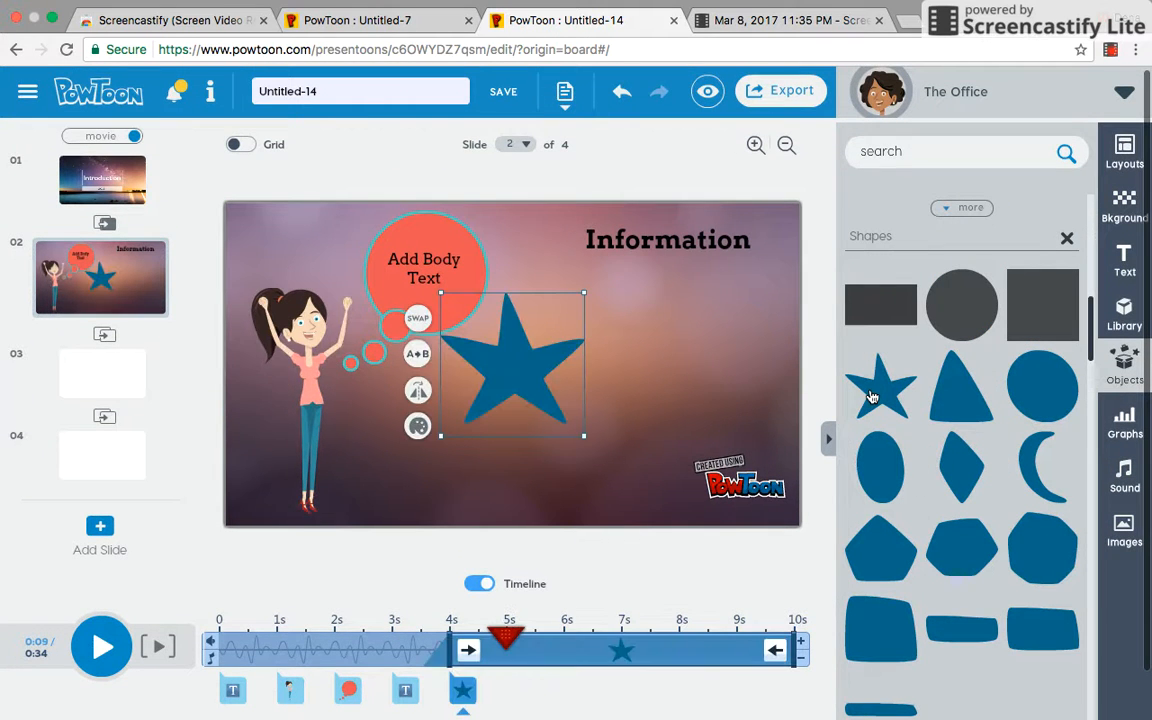
{"action": "left_click_drag", "start_coordinate": [519, 355], "coordinate": [667, 344]}
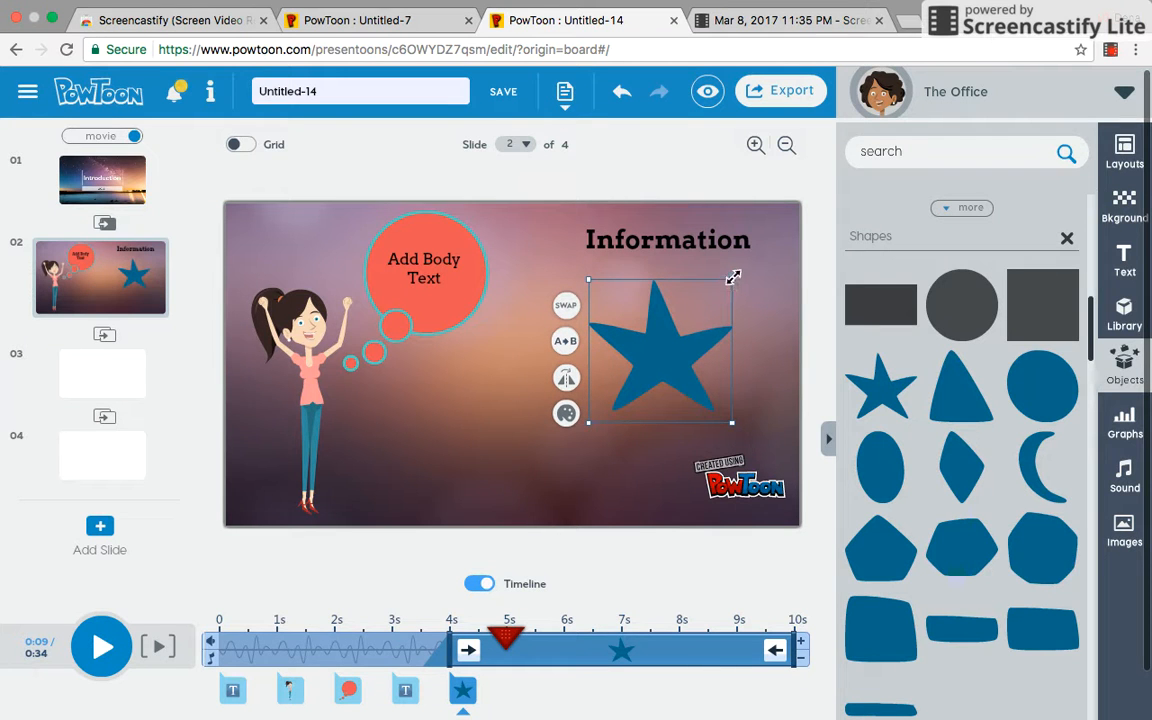
{"action": "left_click_drag", "start_coordinate": [738, 271], "coordinate": [763, 323]}
Change the star's color to yellow FFEA01 and deselect it.
{"action": "left_click", "coordinate": [538, 388]}
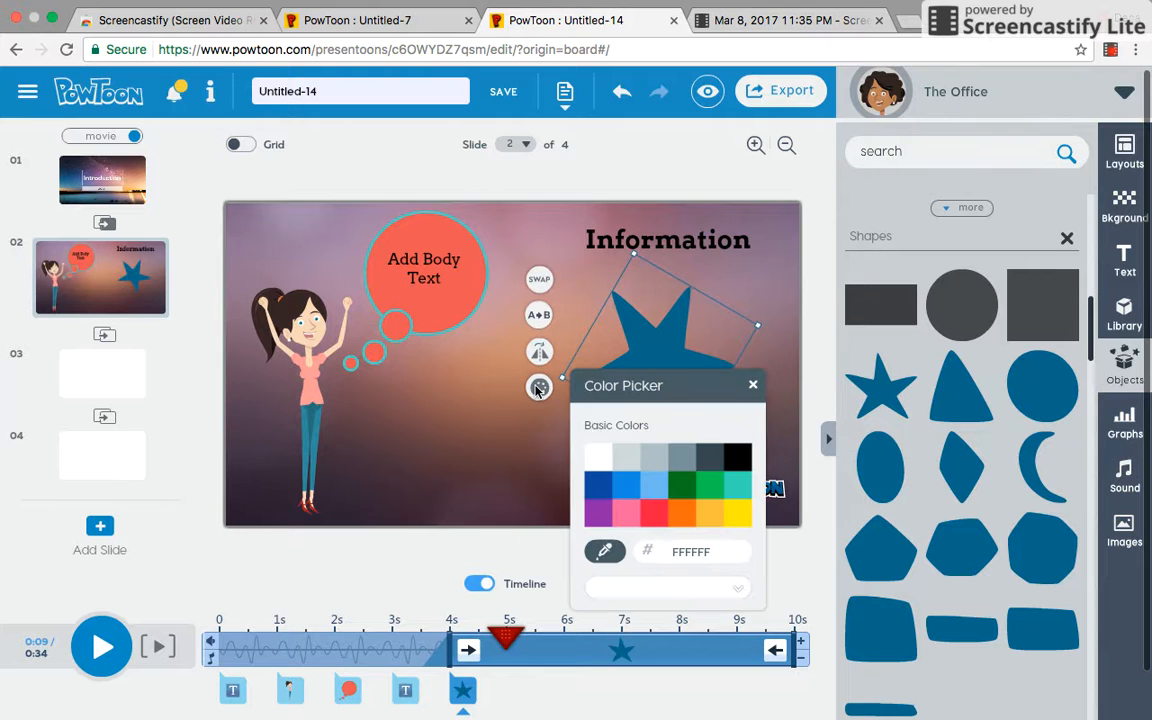
{"action": "left_click", "coordinate": [731, 516]}
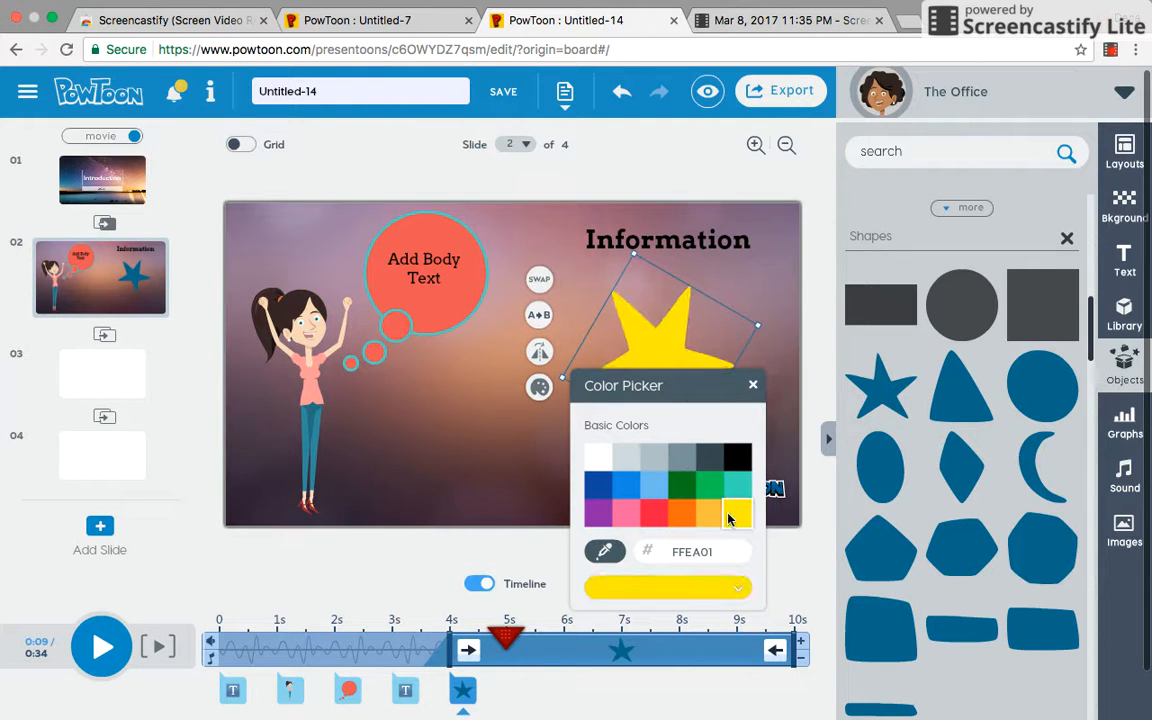
{"action": "left_click", "coordinate": [436, 397]}
{"action": "left_click", "coordinate": [524, 462]}
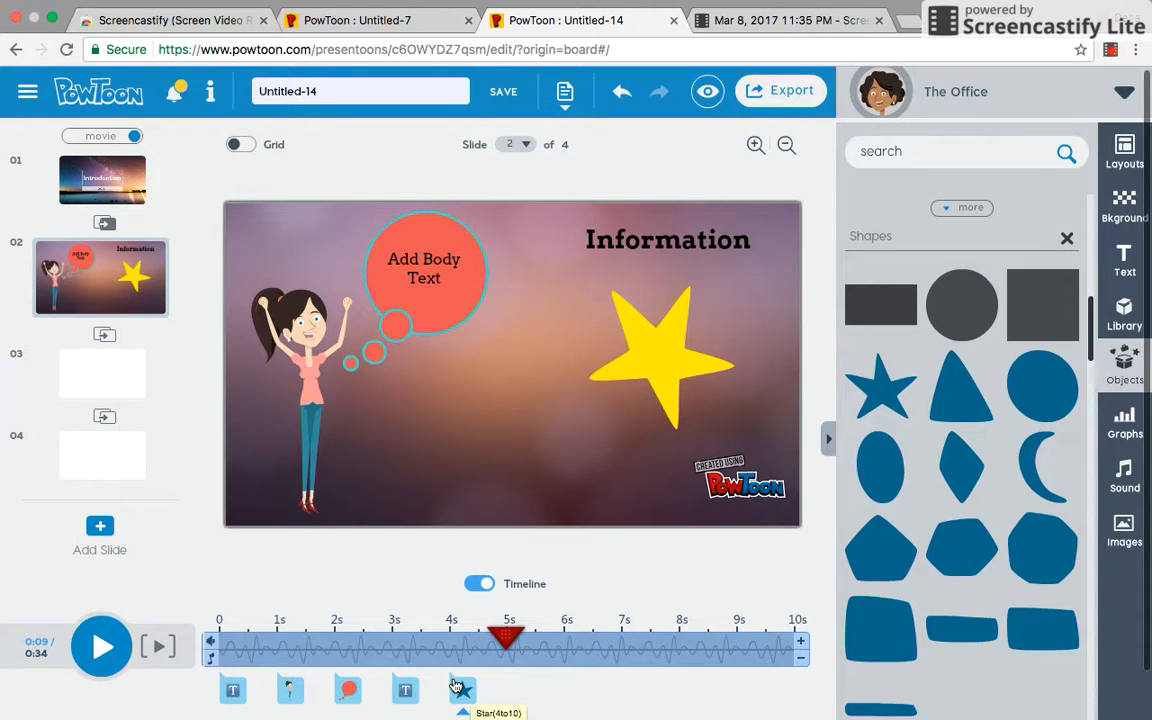
Retime the slide's texts so the body text starts at 2.5 s and the Information title at 0.5 s.
{"action": "left_click", "coordinate": [405, 690]}
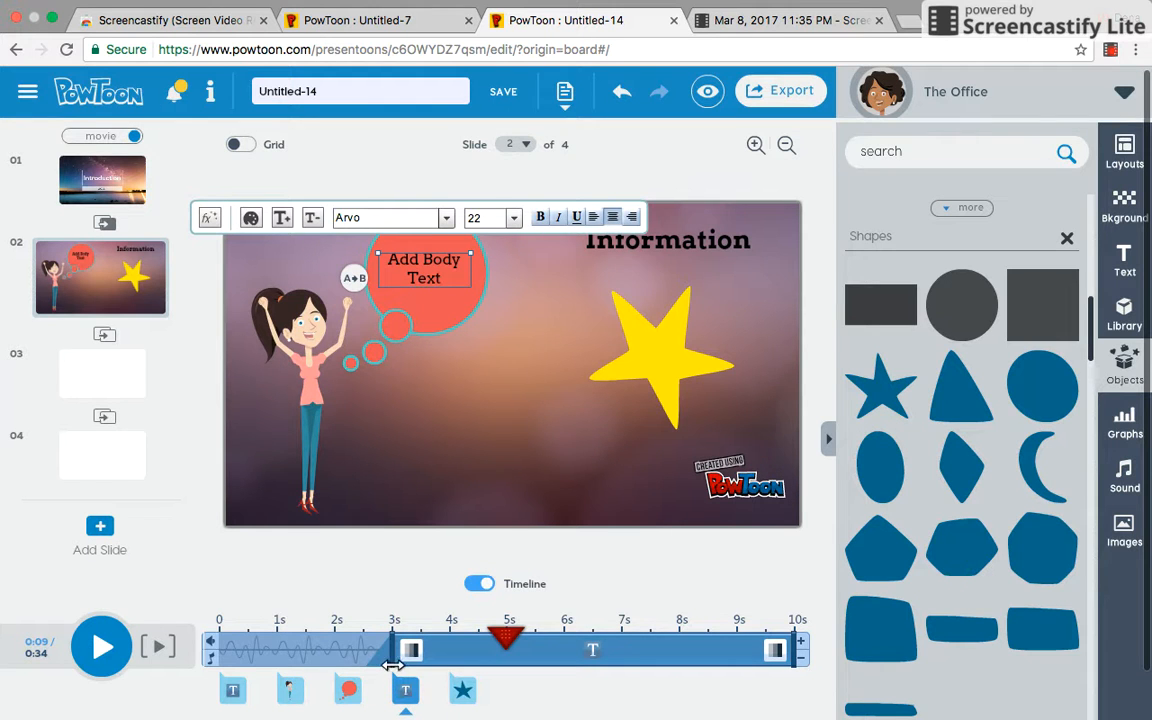
{"action": "left_click_drag", "start_coordinate": [392, 650], "coordinate": [329, 651]}
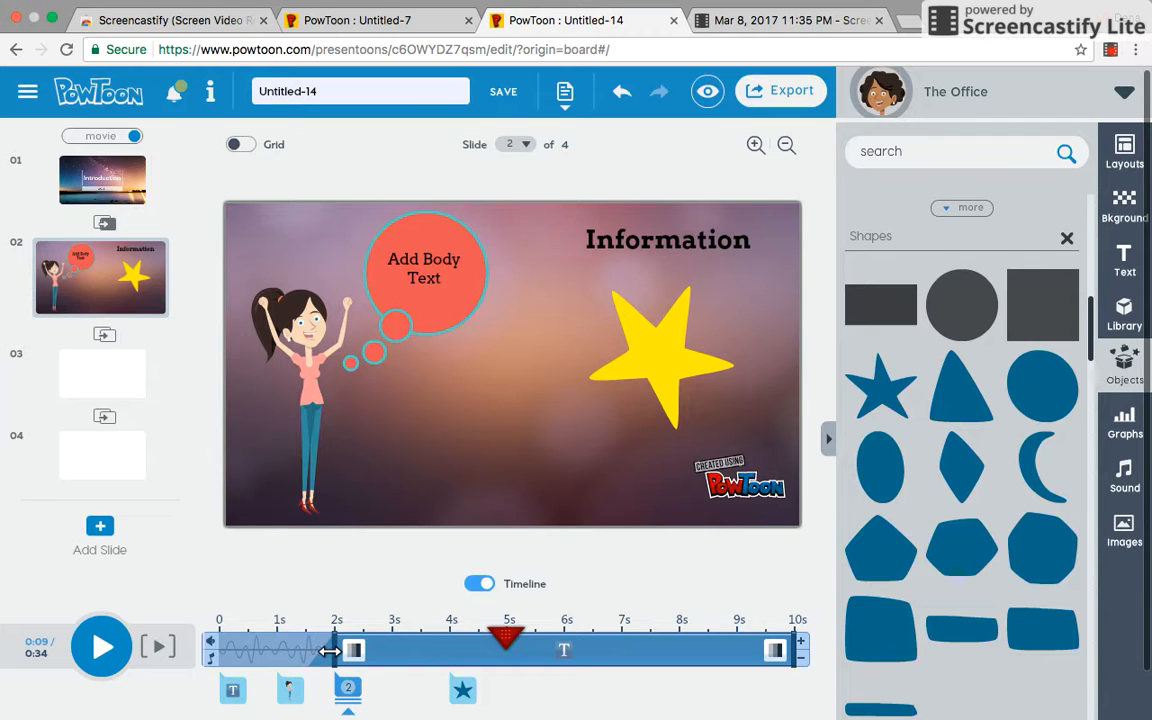
{"action": "left_click_drag", "start_coordinate": [329, 651], "coordinate": [374, 652]}
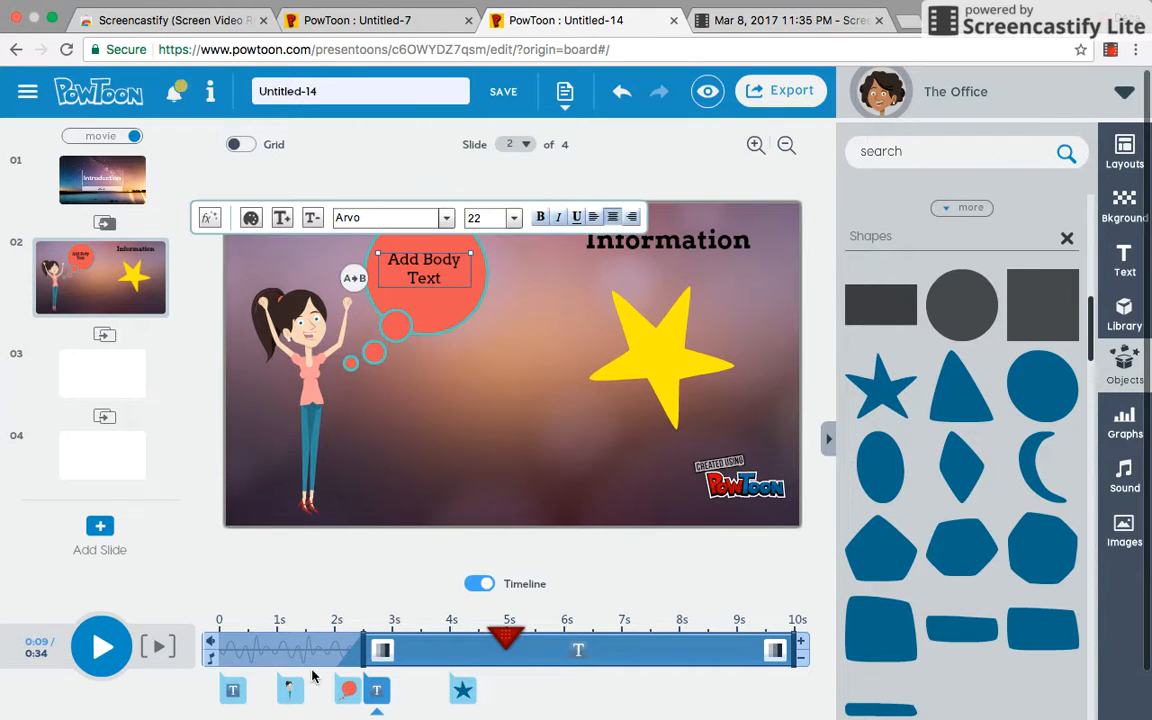
{"action": "left_click", "coordinate": [233, 697]}
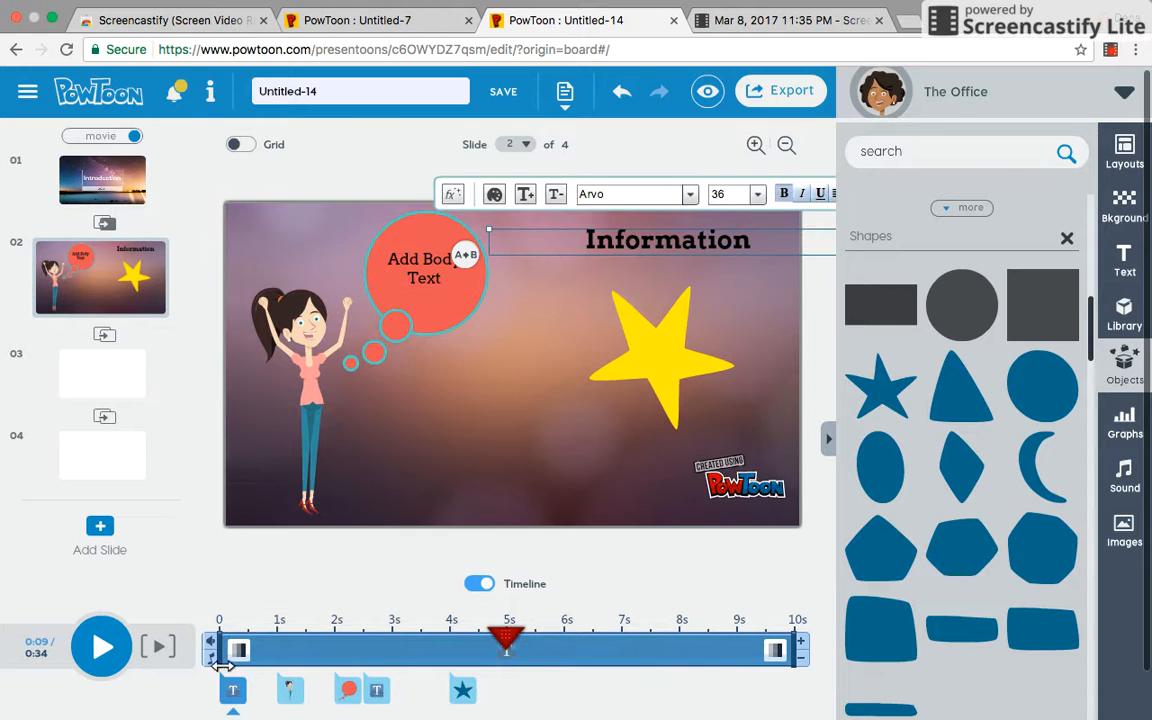
{"action": "mouse_move", "coordinate": [219, 651]}
{"action": "left_mouse_down"}
{"action": "mouse_move", "coordinate": [277, 651]}
{"action": "mouse_move", "coordinate": [249, 651]}
{"action": "left_mouse_up"}
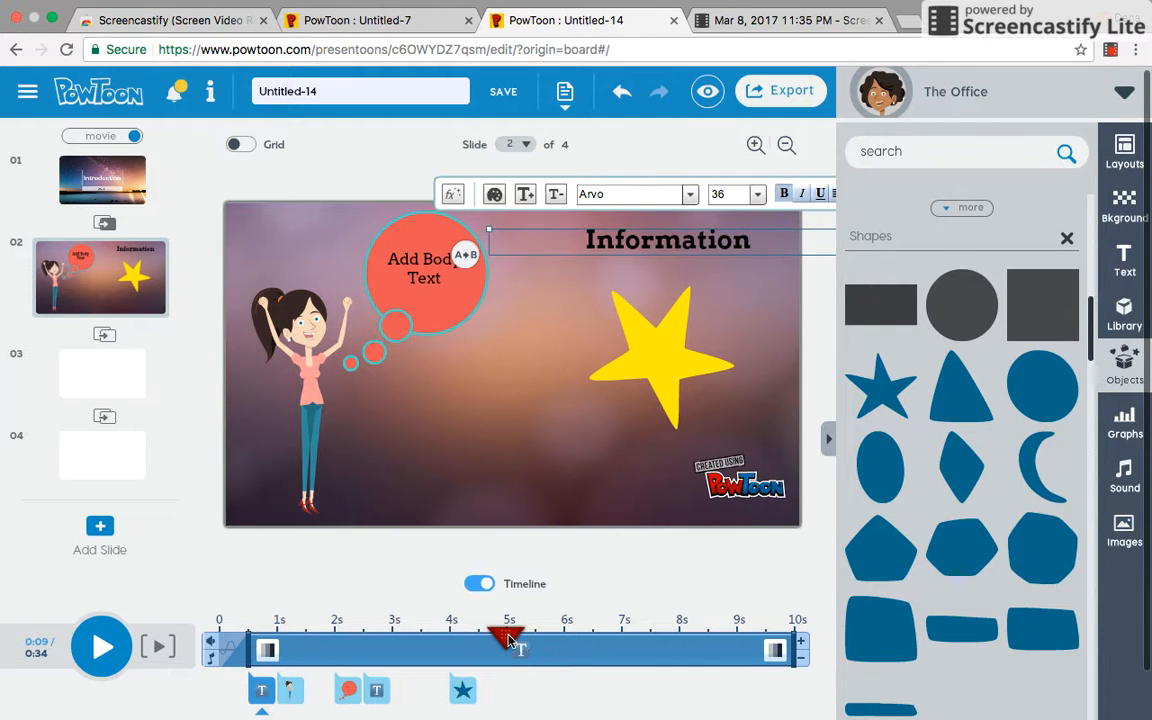
Return the playhead to the start of slide 2 and play the slide to preview its animation.
{"action": "left_click", "coordinate": [510, 640]}
{"action": "left_click_drag", "start_coordinate": [510, 640], "coordinate": [157, 648]}
{"action": "left_click", "coordinate": [158, 647]}
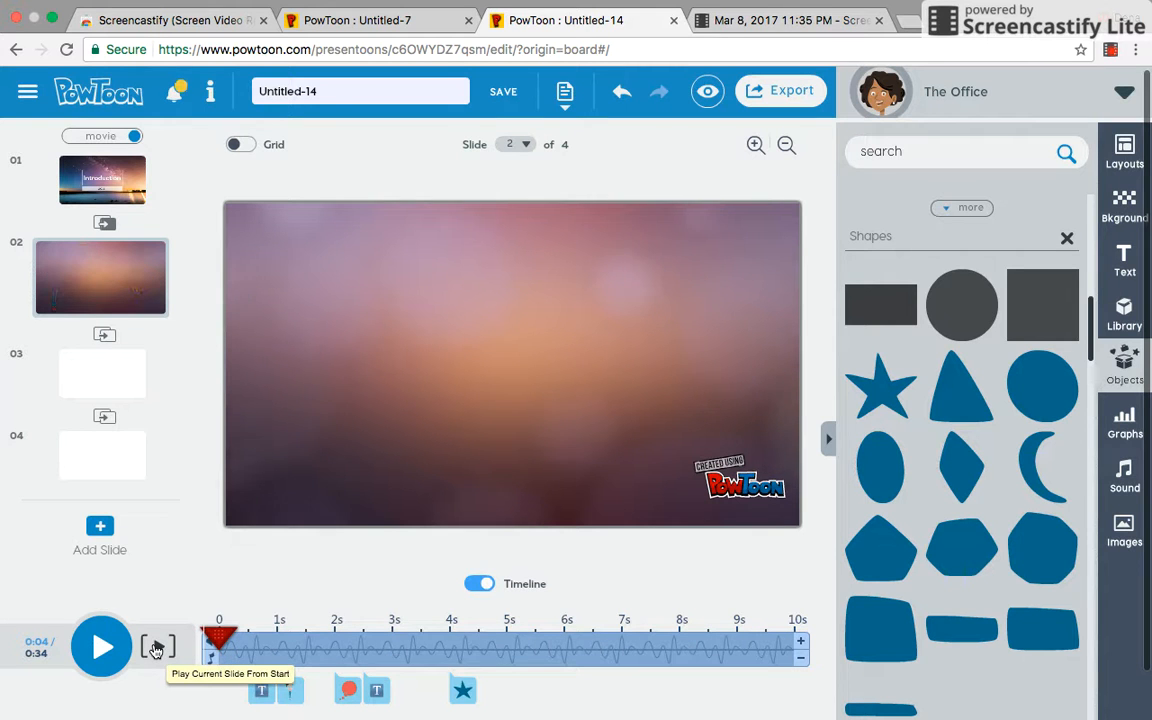
{"action": "left_click", "coordinate": [102, 647]}
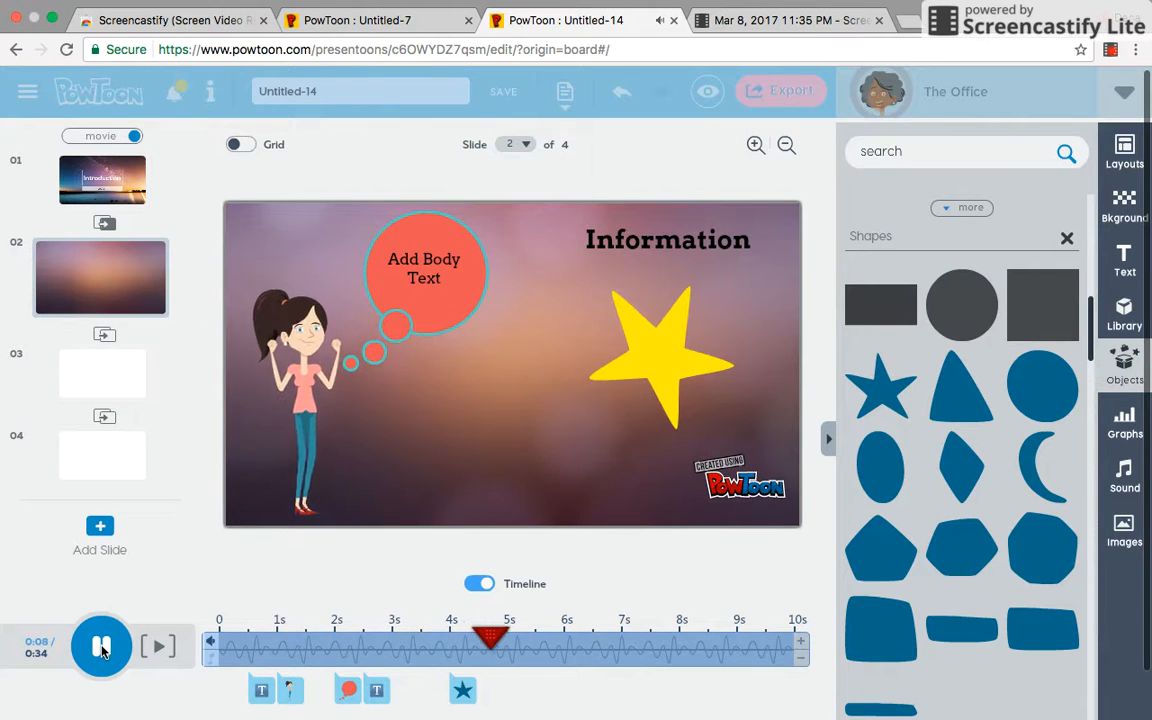
Pause the slide preview and shorten slide 2's timeline to 7 seconds.
{"action": "left_click", "coordinate": [102, 647]}
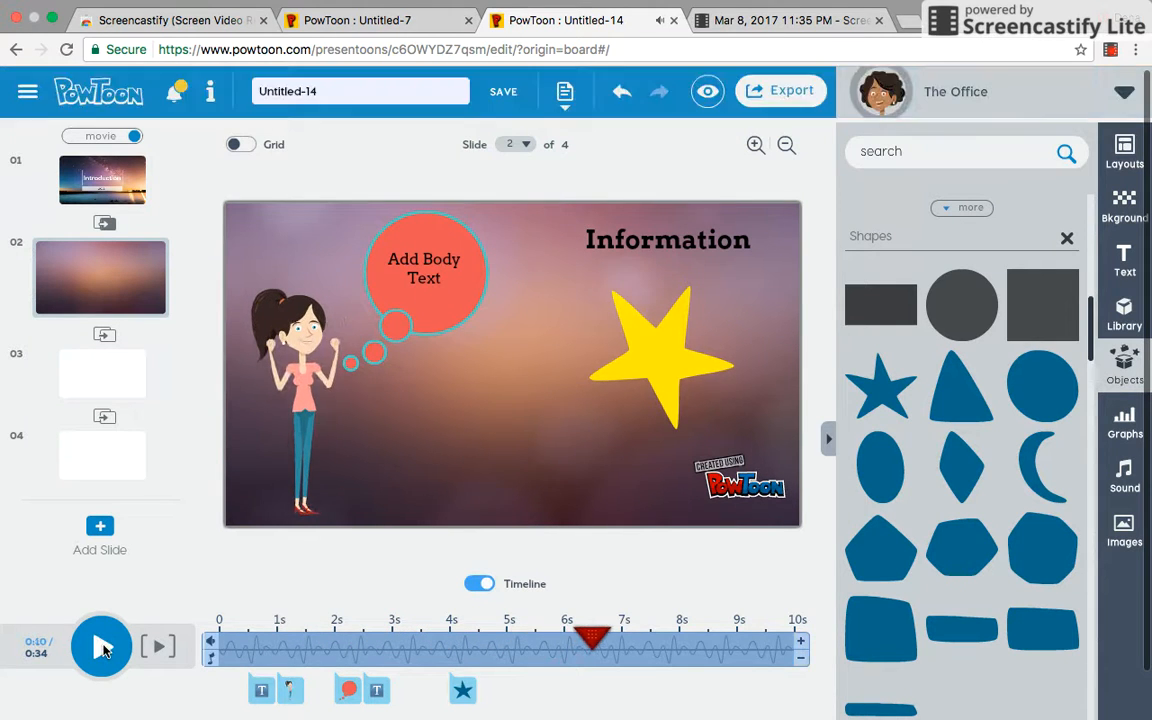
{"action": "left_click", "coordinate": [801, 662]}
{"action": "left_click", "coordinate": [801, 662]}
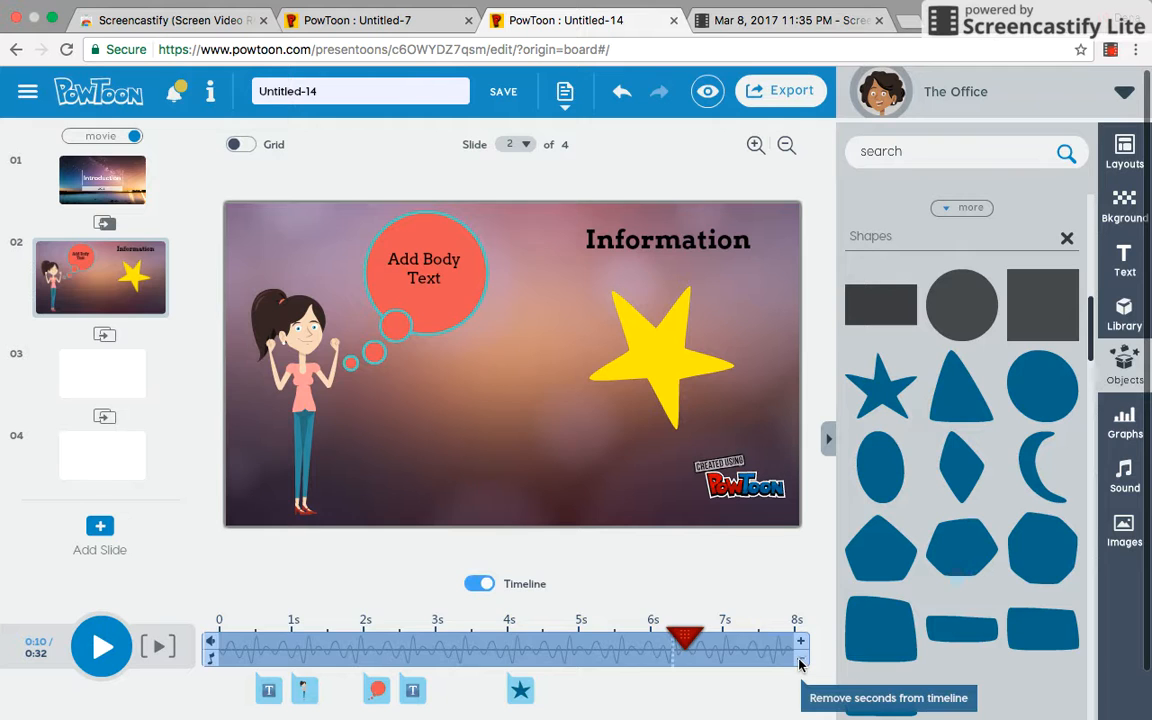
{"action": "left_click", "coordinate": [801, 662]}
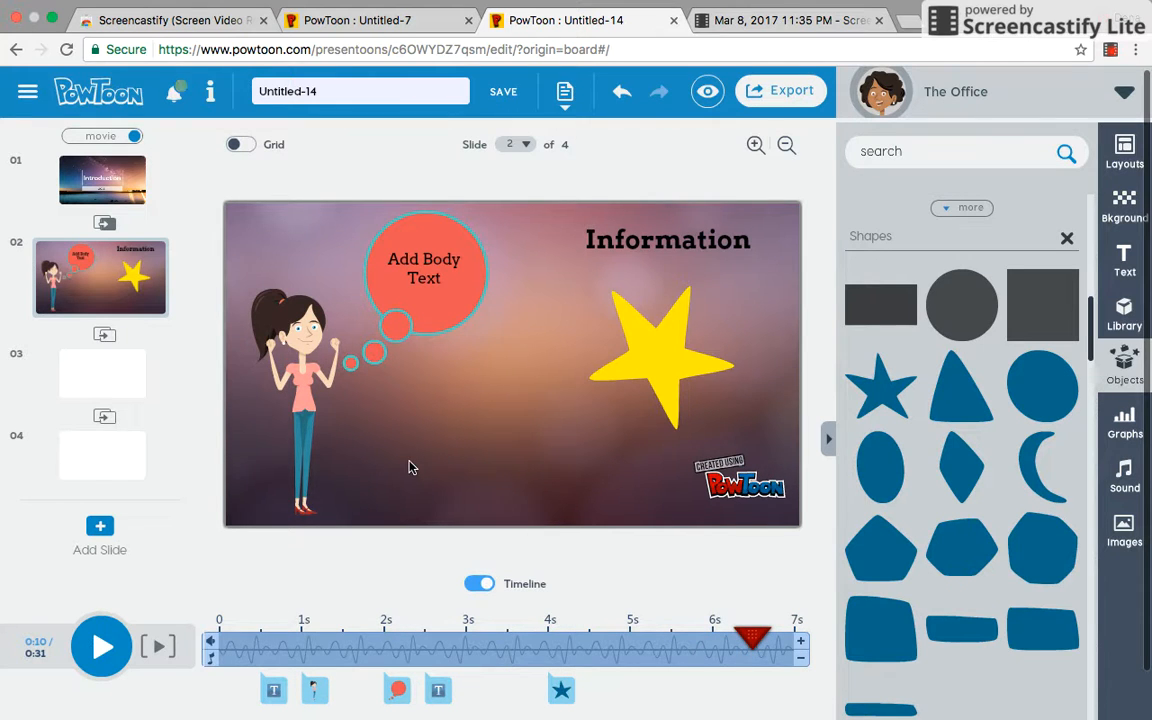
Set the entrance effect of the body text in the thought bubble to Pop.
{"action": "left_click", "coordinate": [438, 690]}
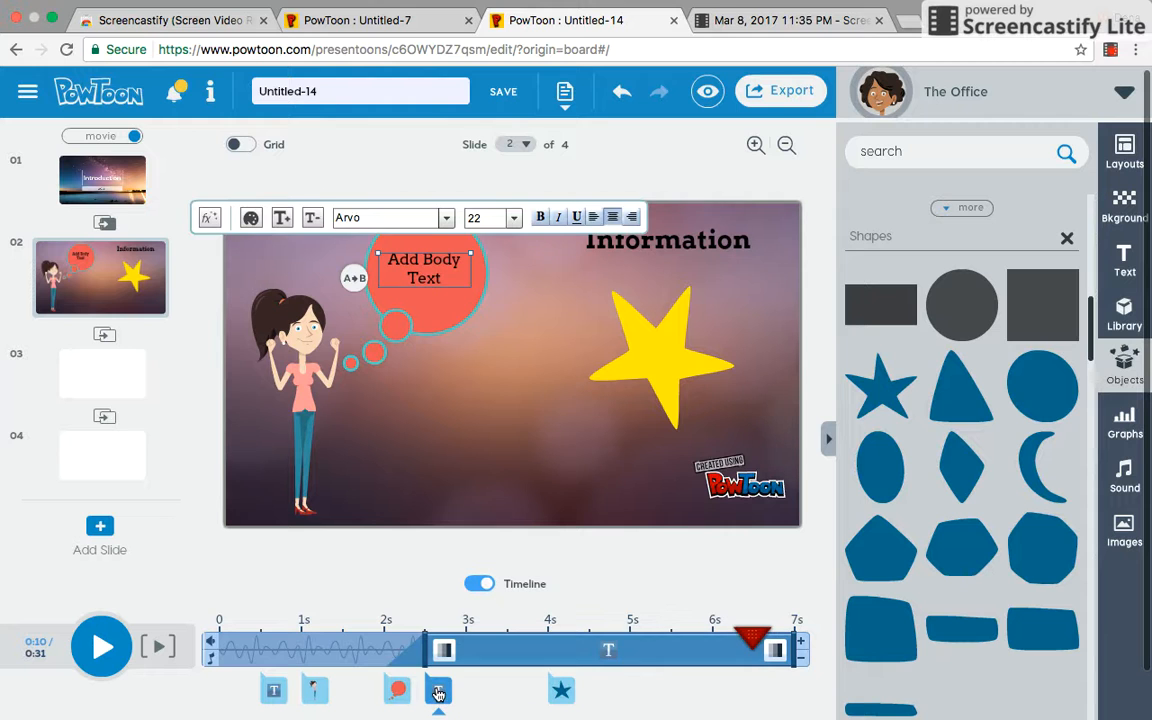
{"action": "left_click", "coordinate": [451, 652]}
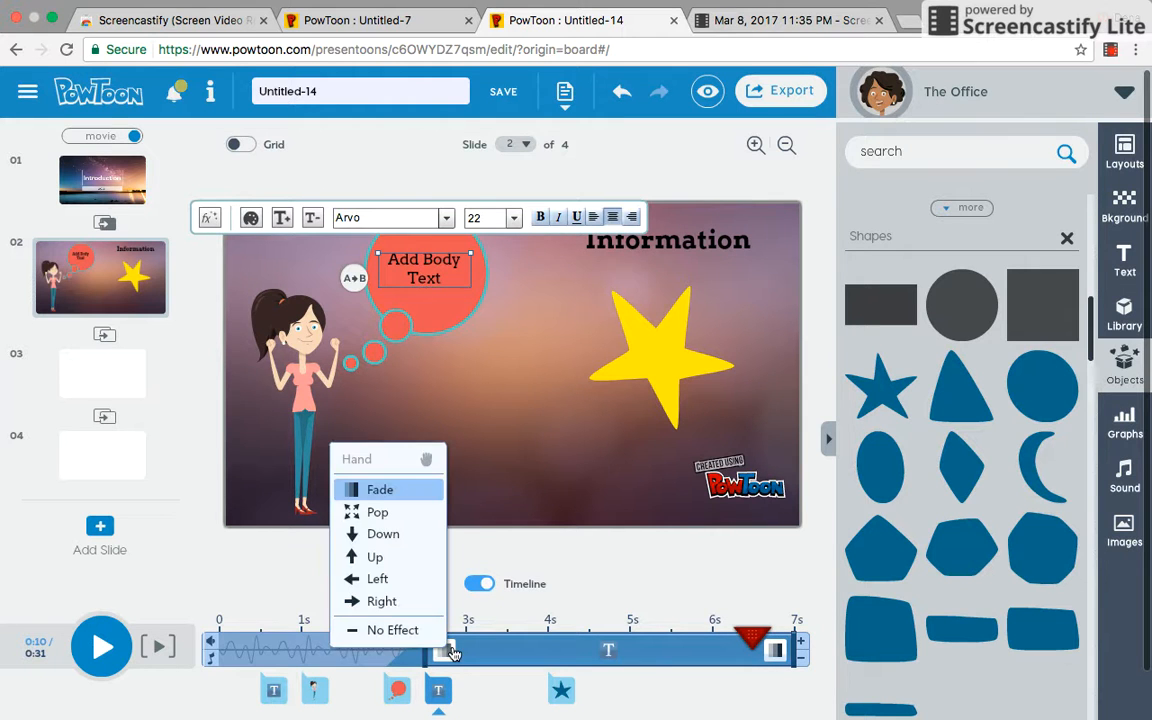
{"action": "left_click", "coordinate": [398, 516]}
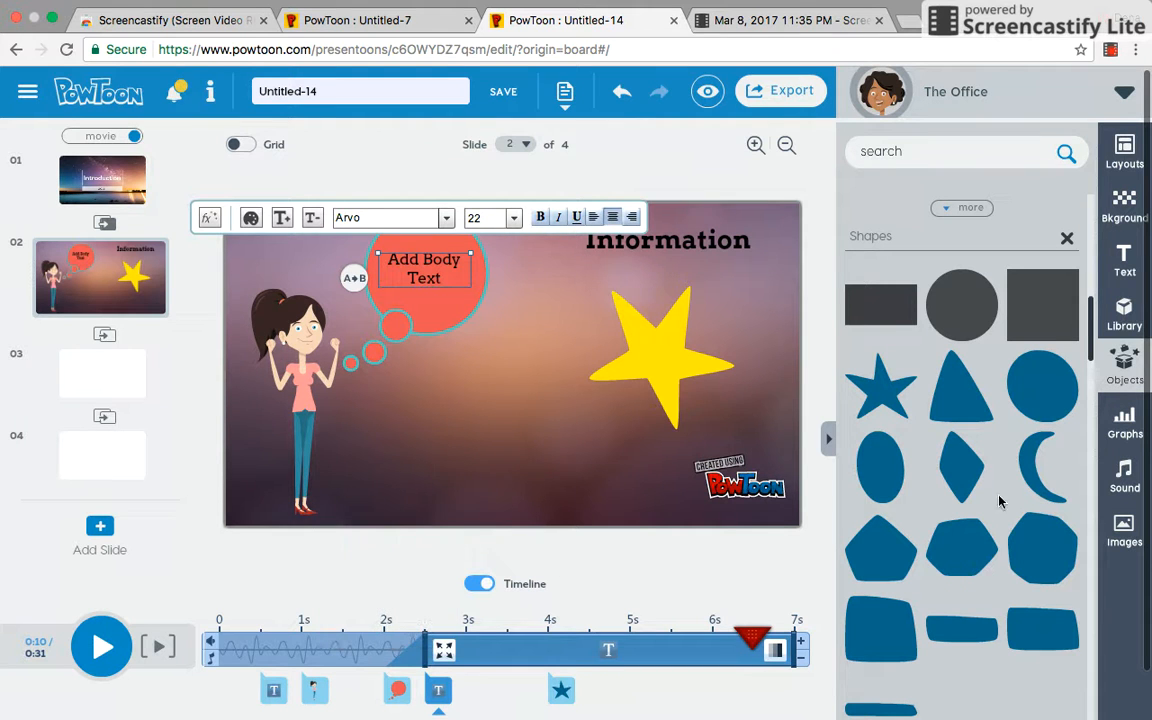
Show the sound options and preview the presentation from the start of slide 1, pausing once slide 2's animation has played.
{"action": "left_click", "coordinate": [1128, 474]}
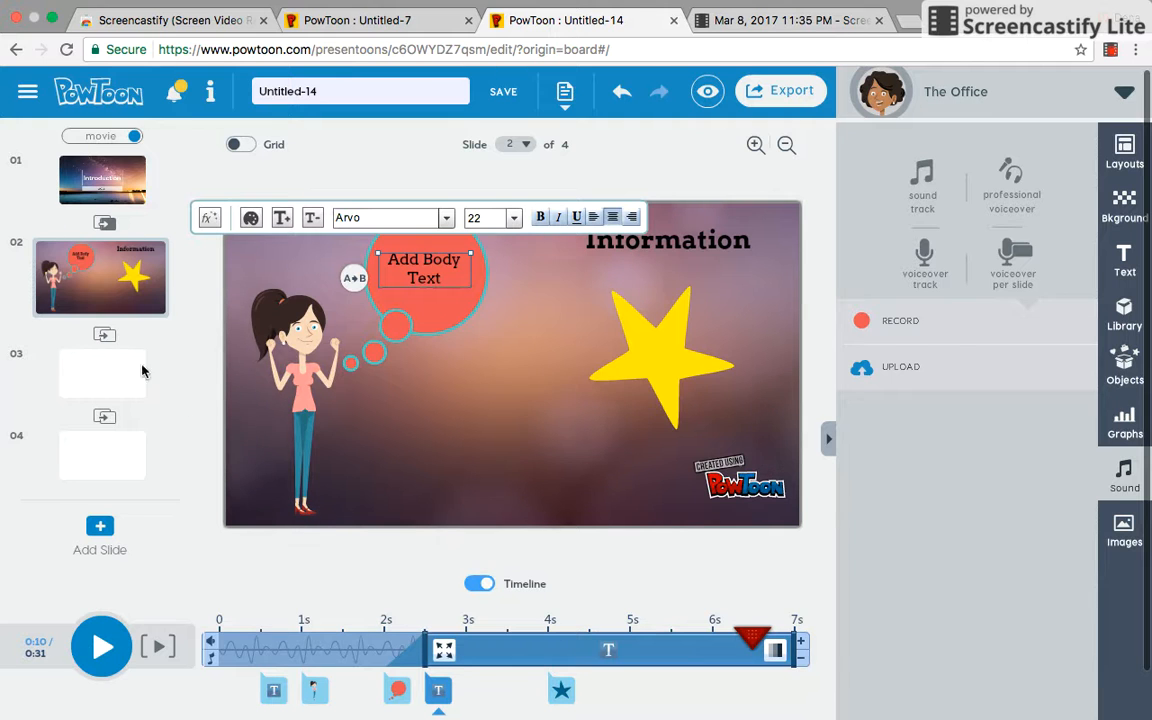
{"action": "left_click", "coordinate": [128, 177]}
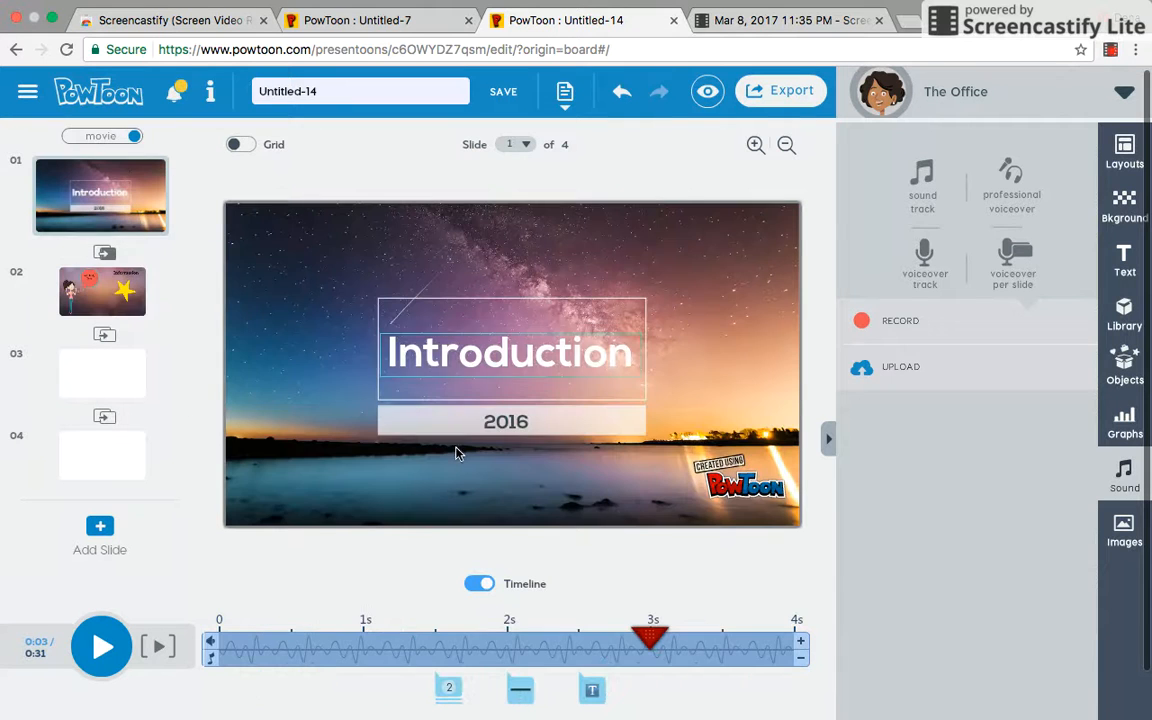
{"action": "left_click_drag", "start_coordinate": [390, 658], "coordinate": [194, 664]}
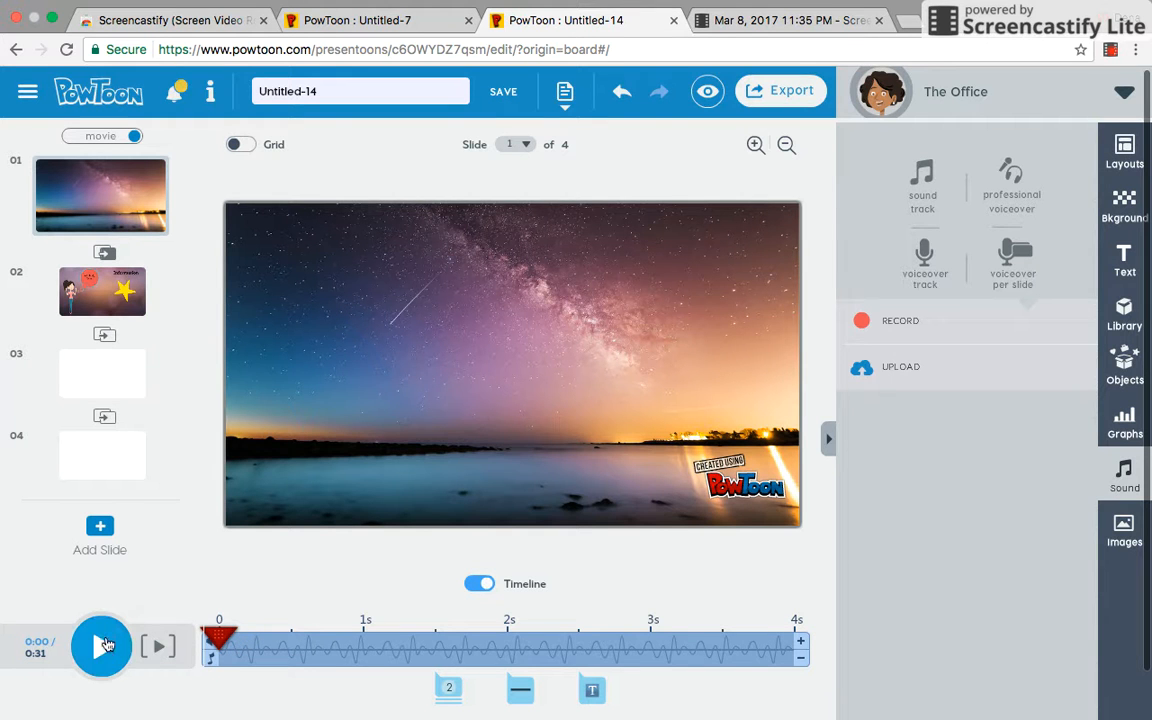
{"action": "left_click", "coordinate": [105, 647]}
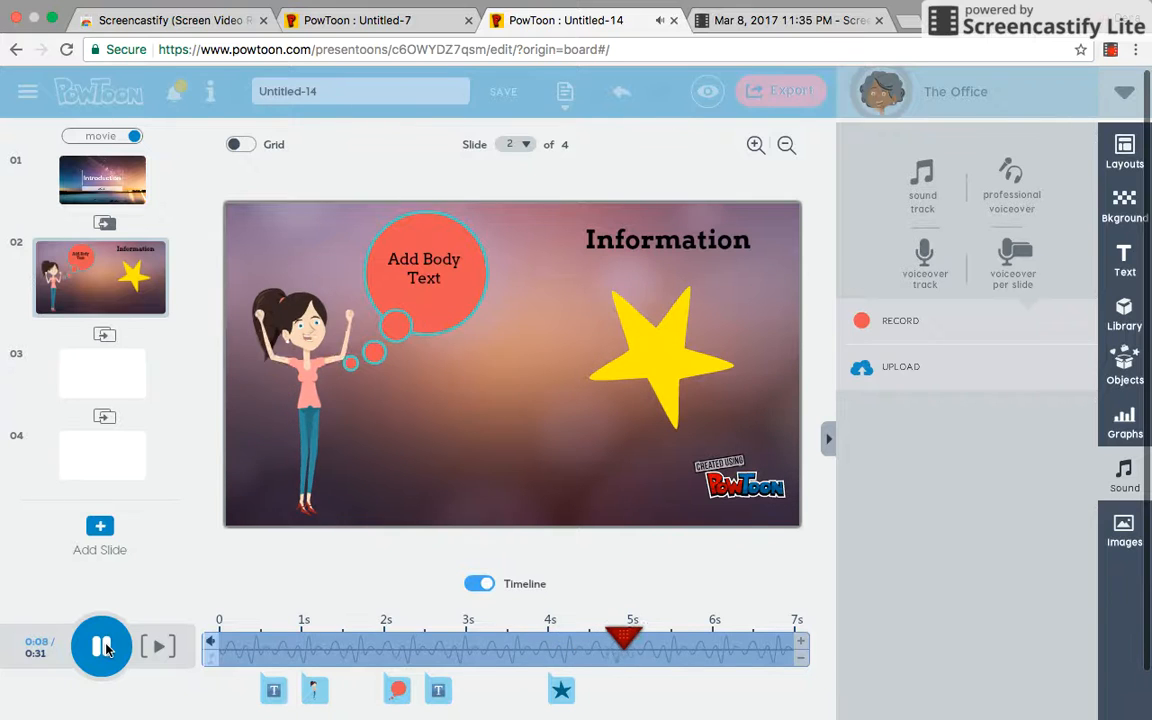
{"action": "left_click", "coordinate": [104, 648]}
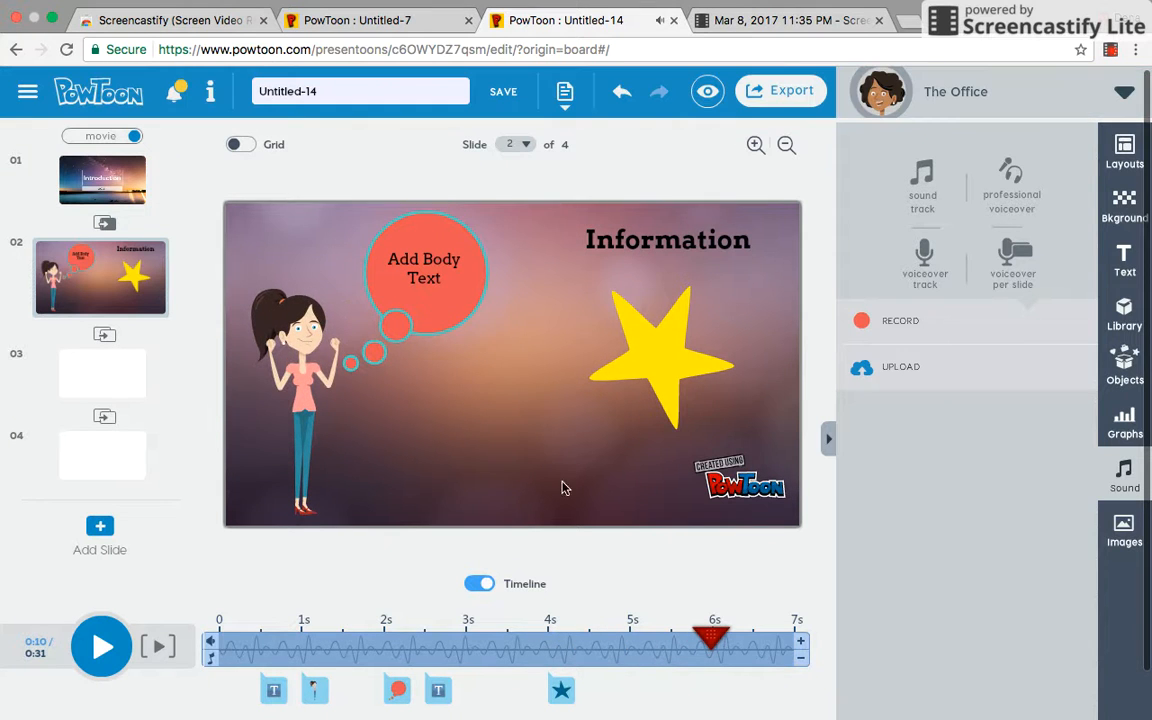
Open the export options for the presentation.
{"action": "left_click", "coordinate": [791, 92]}
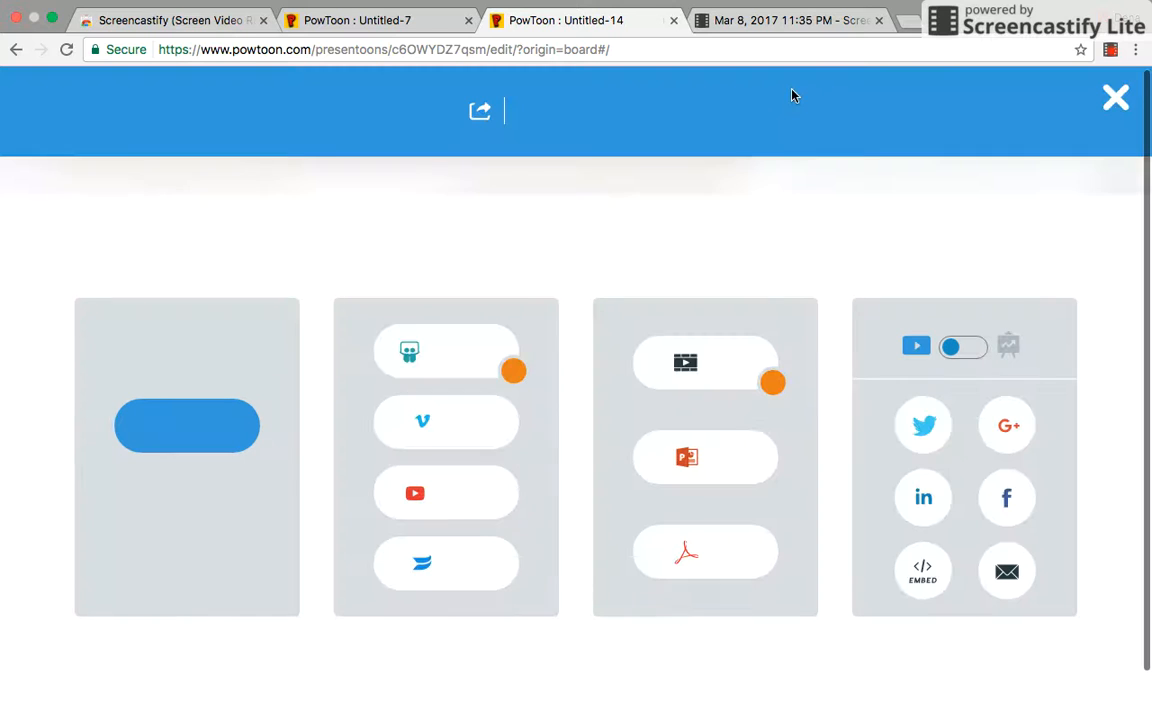